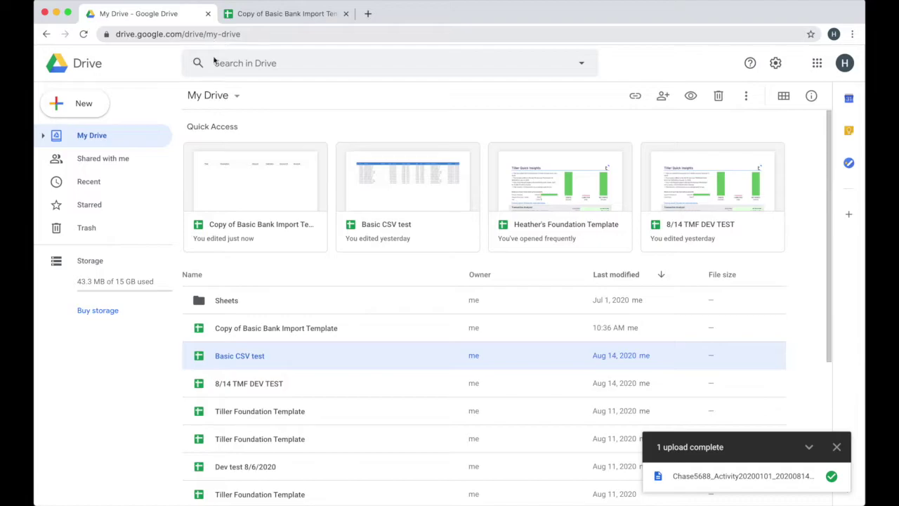
# - Switch to the window showing the downloaded Chase5688 CSV file
pyautogui.press('super+Tab')
# - Drag the Chase5688 CSV into My Drive, preview it, and open it with Google Sheets
pyautogui.moveTo(392, 98); pyautogui.dragTo(207, 388)
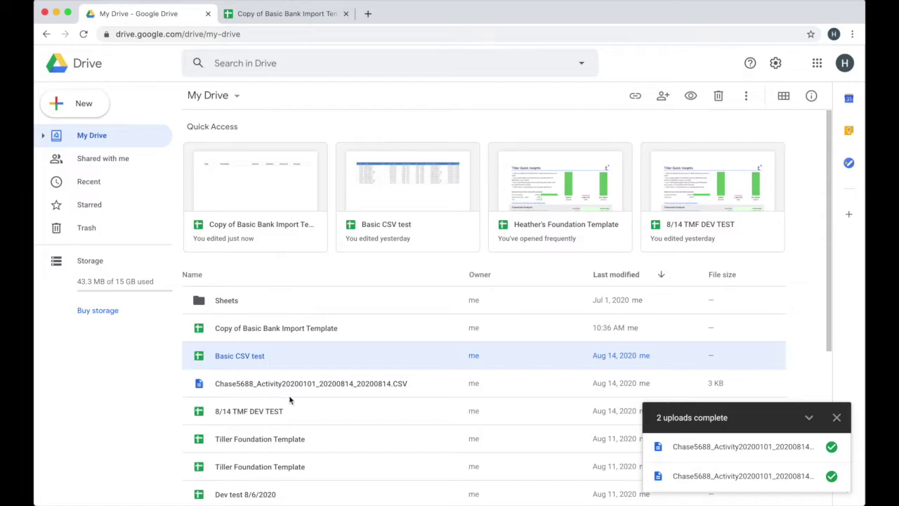
pyautogui.doubleClick(294, 386)
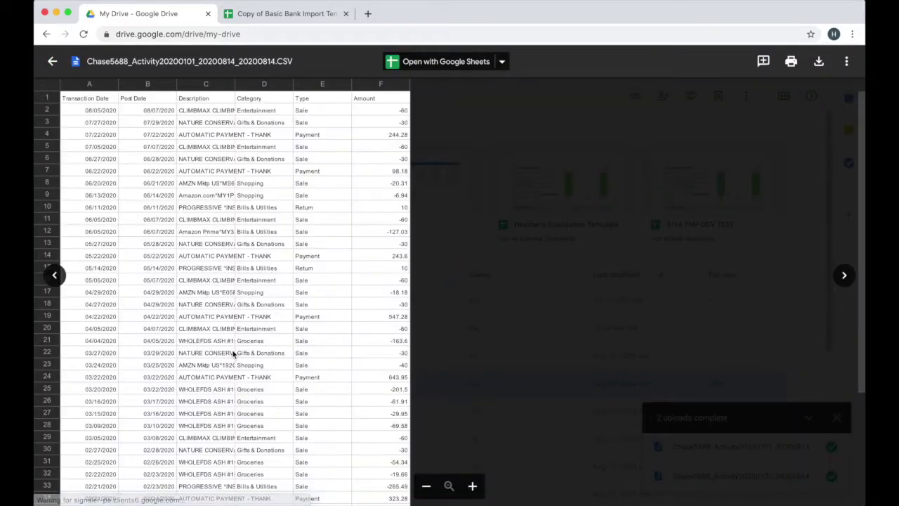
pyautogui.click(441, 63)
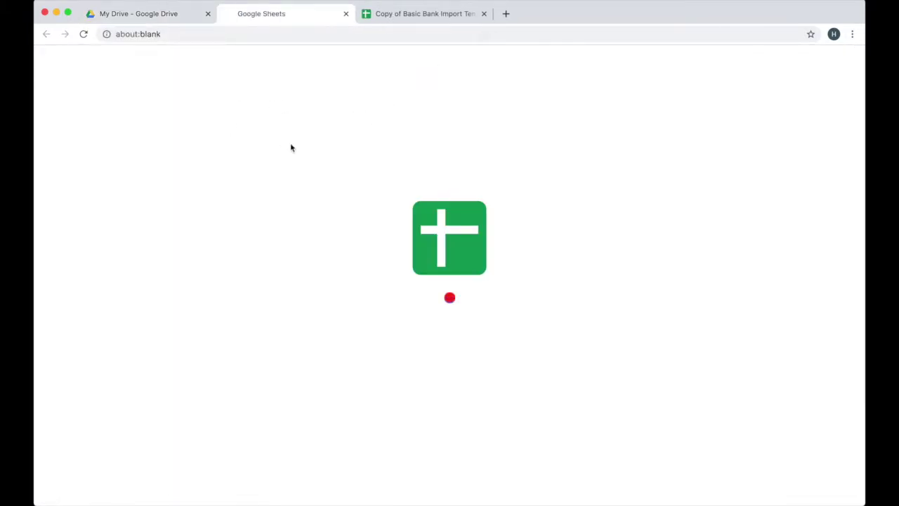
# - Copy the Basic Bank Import Template's URL and return to the Chase CSV spreadsheet window
pyautogui.hotkey('ctrl', 'Down')
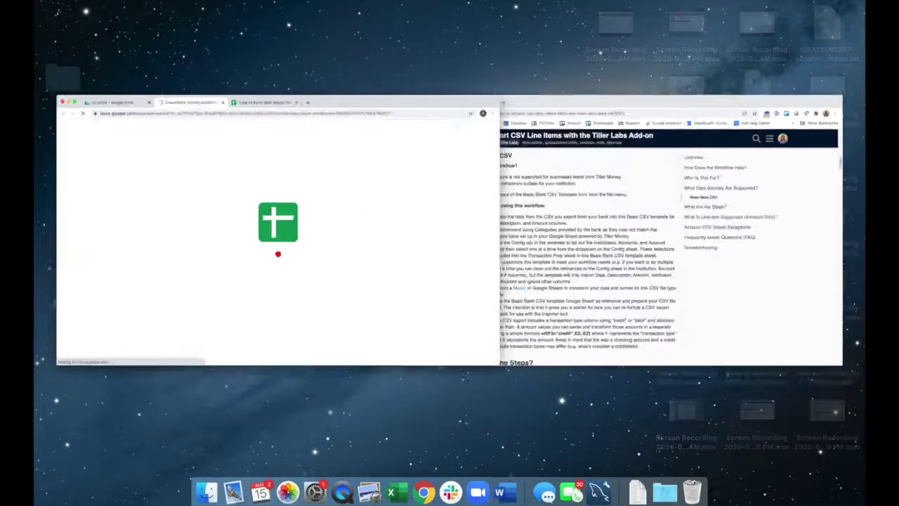
pyautogui.click(656, 225)
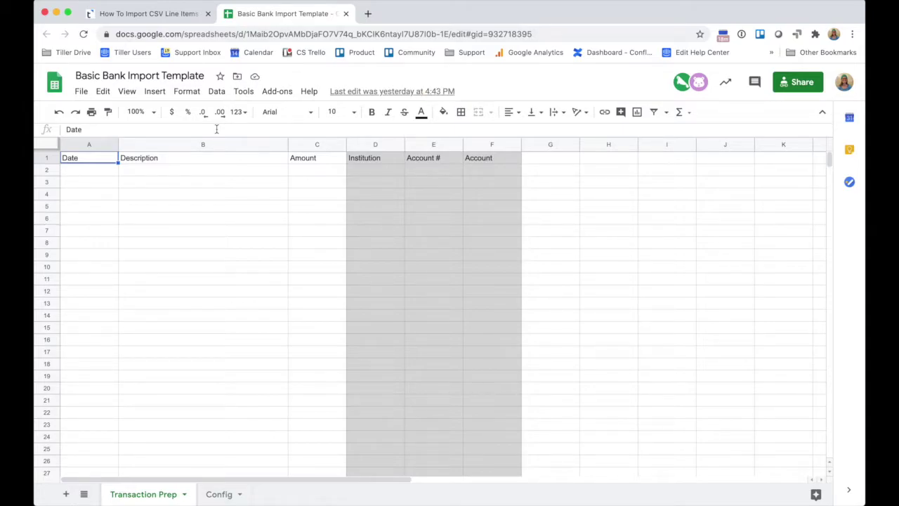
pyautogui.click(255, 33)
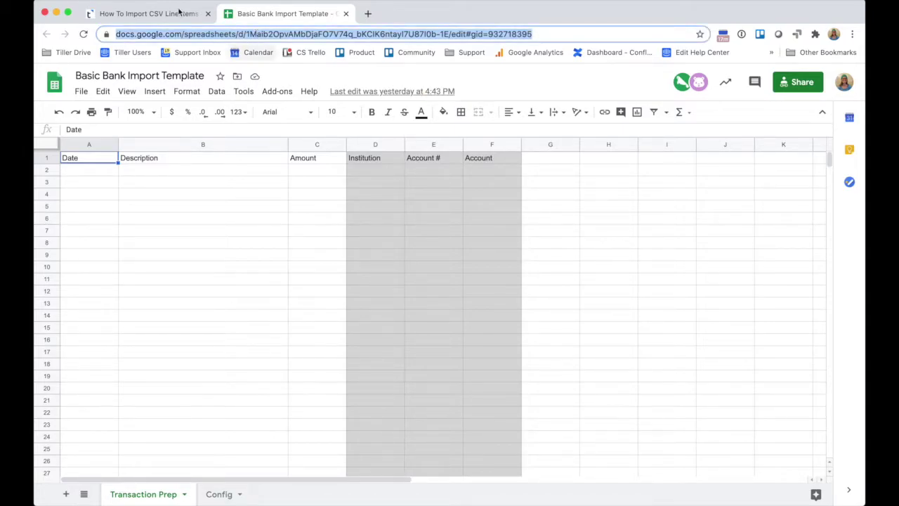
pyautogui.hotkey('ctrl', 'Up')
pyautogui.click(569, 242)
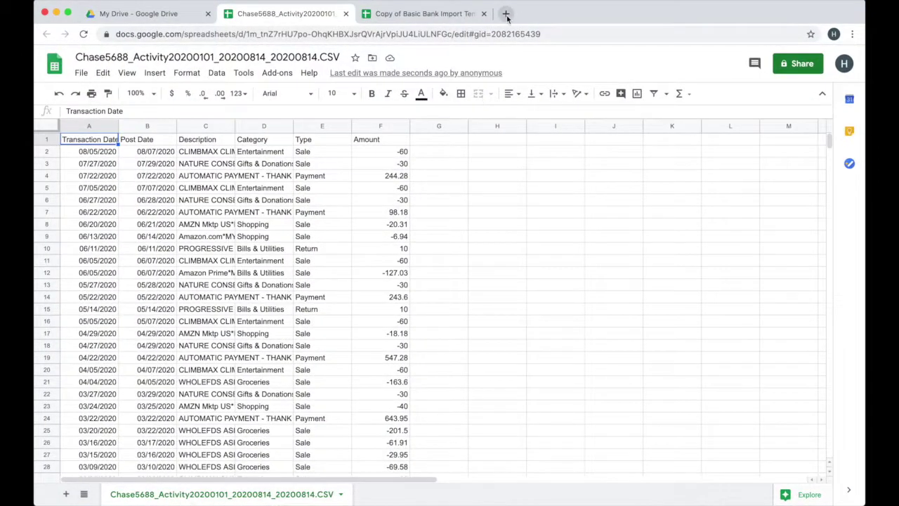
pyautogui.click(505, 13)
# - Load the template from its URL, save an editable copy via File > Make a copy, and copy the copy's URL
pyautogui.press('Return')
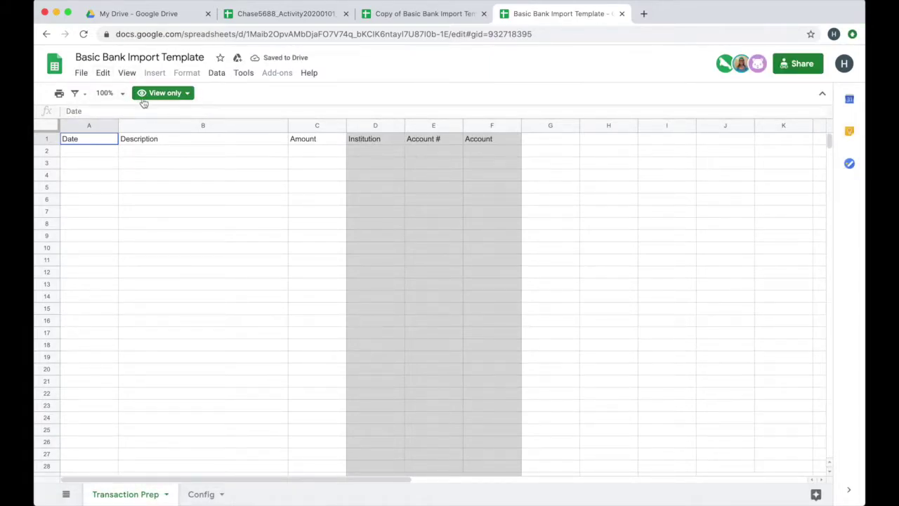
pyautogui.click(81, 73)
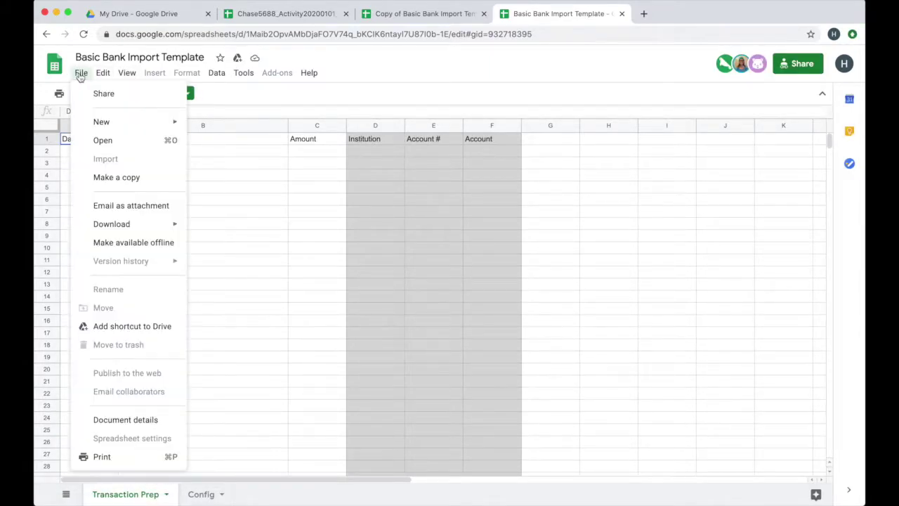
pyautogui.click(94, 182)
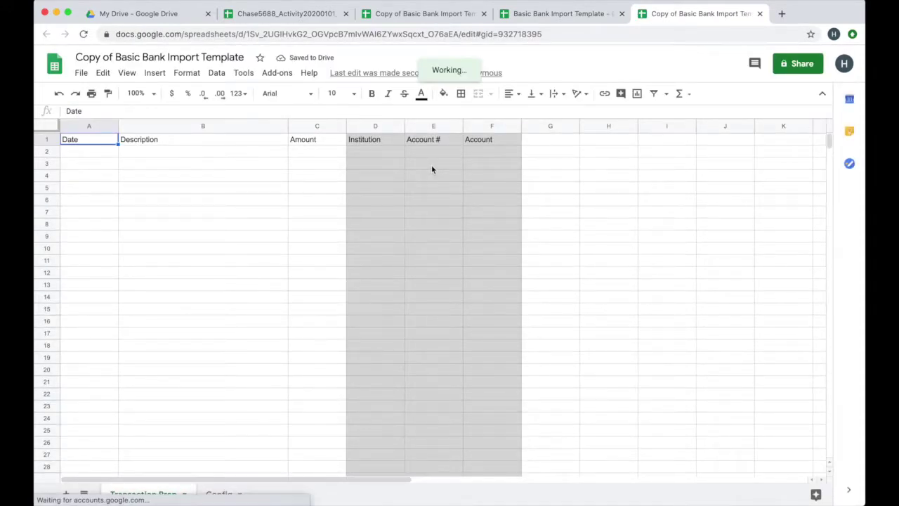
pyautogui.press('super+w')
pyautogui.press('super+w')
pyautogui.click(280, 34)
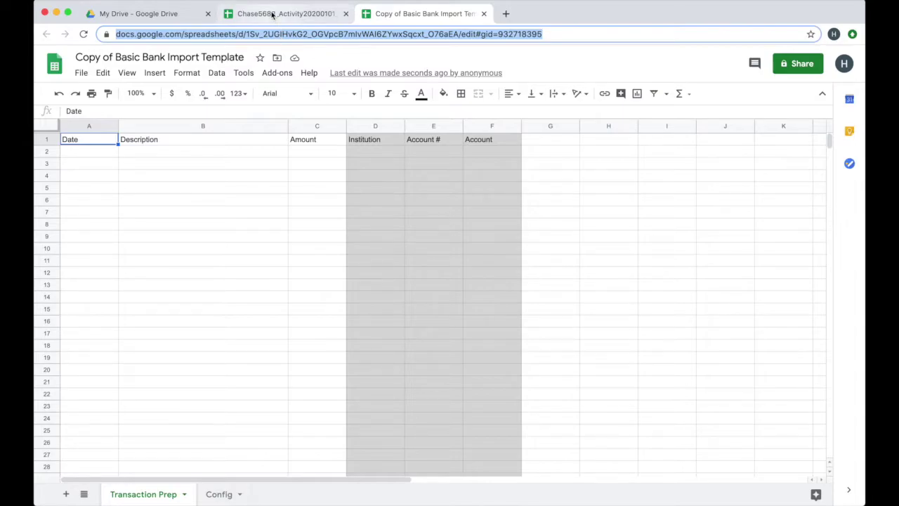
pyautogui.click(273, 14)
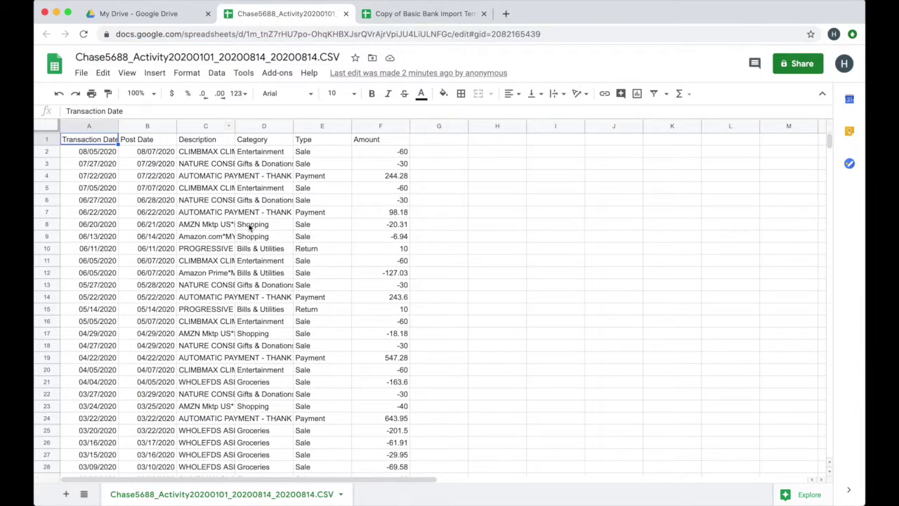
# - Copy the Chase5688 CSV sheet to the existing Copy of Basic Bank Import Template using its pasted URL
pyautogui.click(401, 14)
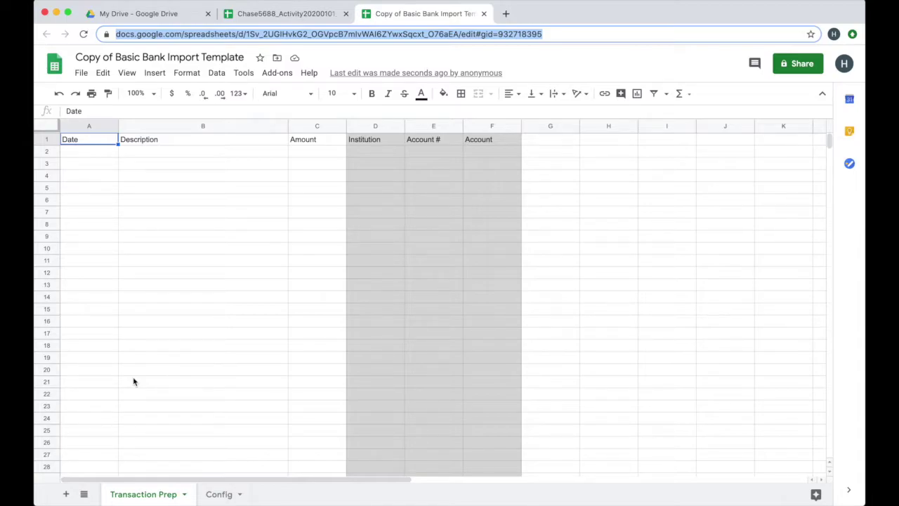
pyautogui.click(256, 13)
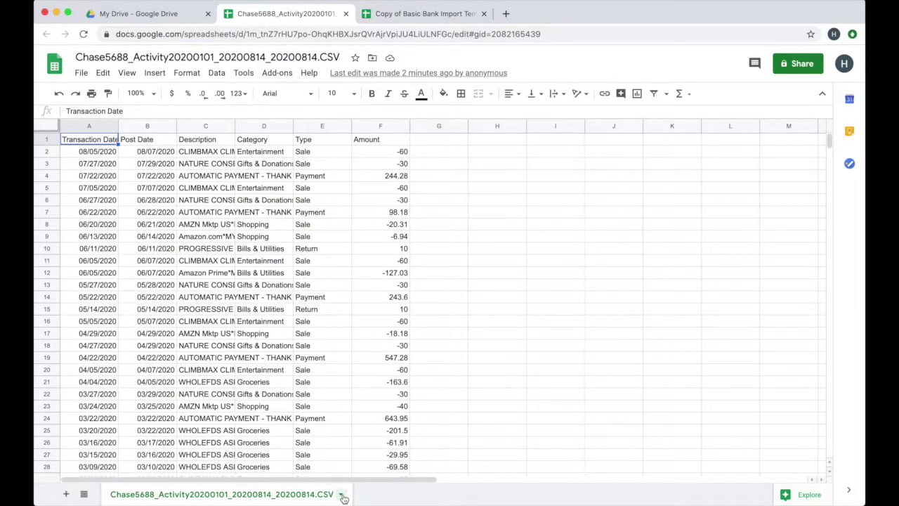
pyautogui.click(341, 495)
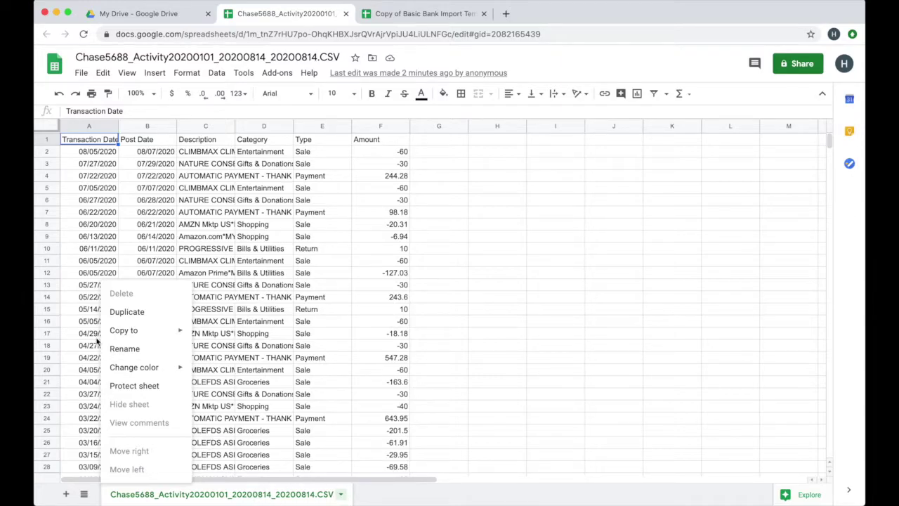
pyautogui.moveTo(145, 330)
pyautogui.click(221, 353)
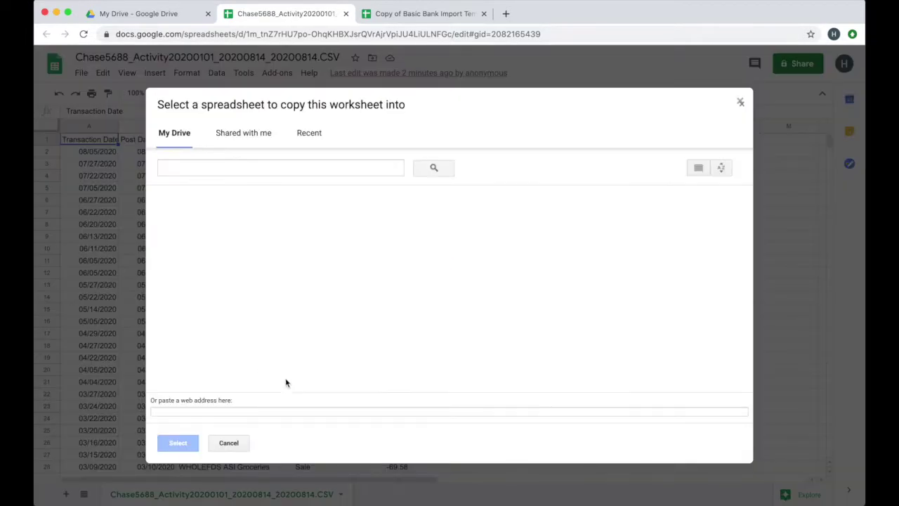
pyautogui.click(253, 413)
pyautogui.press('super+v')
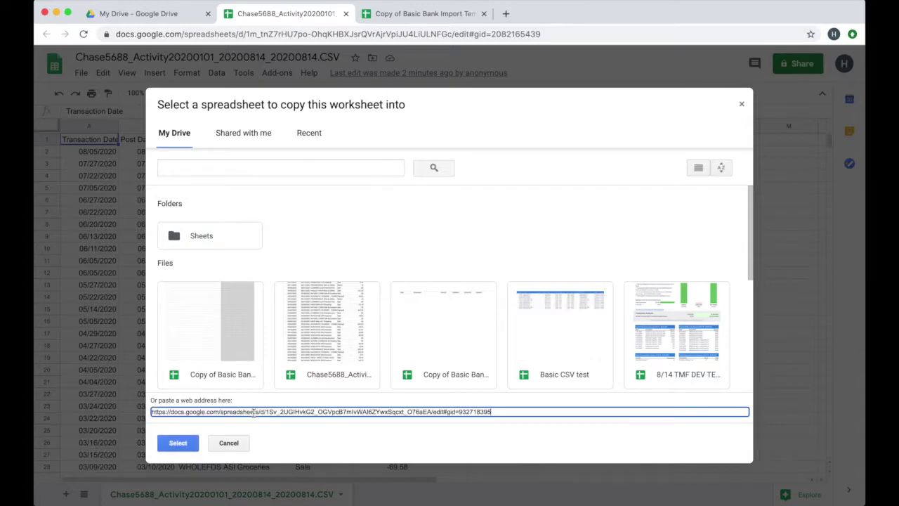
pyautogui.click(184, 442)
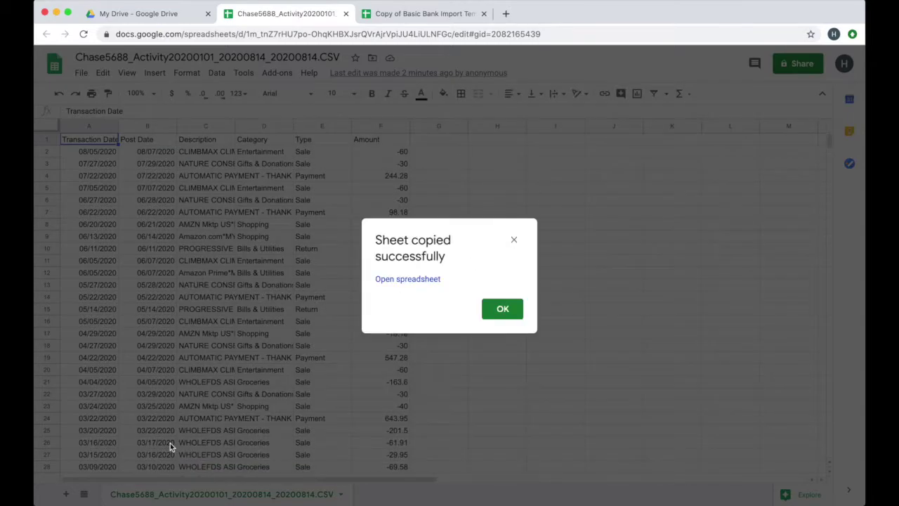
pyautogui.click(503, 309)
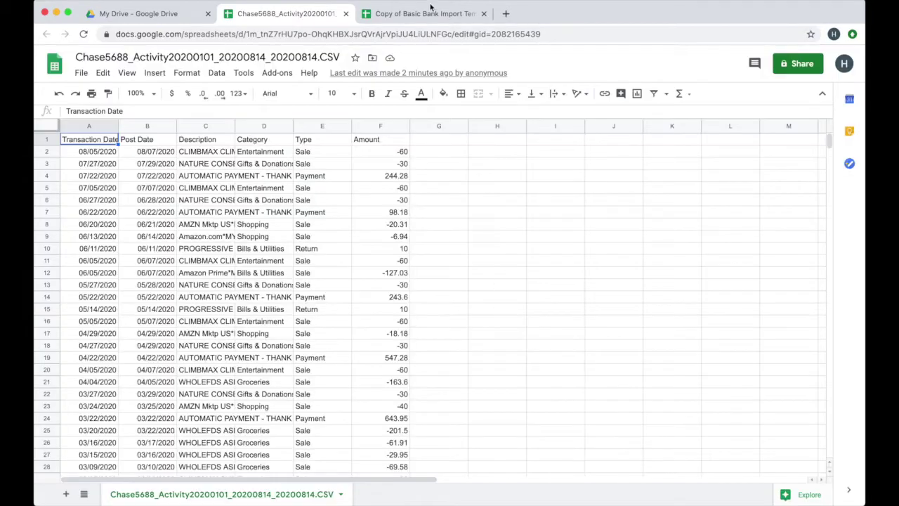
pyautogui.click(429, 15)
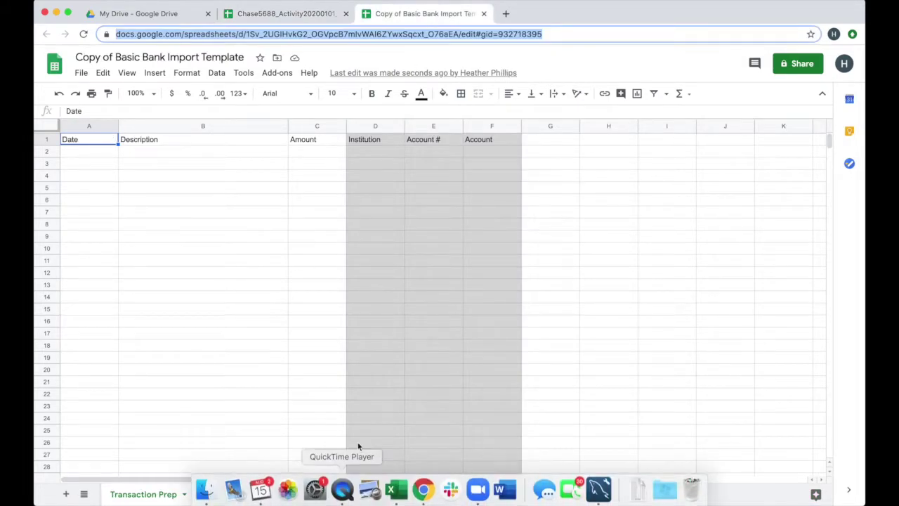
# - On the copied Chase CSV sheet, select cell A1 and start Tools > Macros > Record macro
pyautogui.click(356, 494)
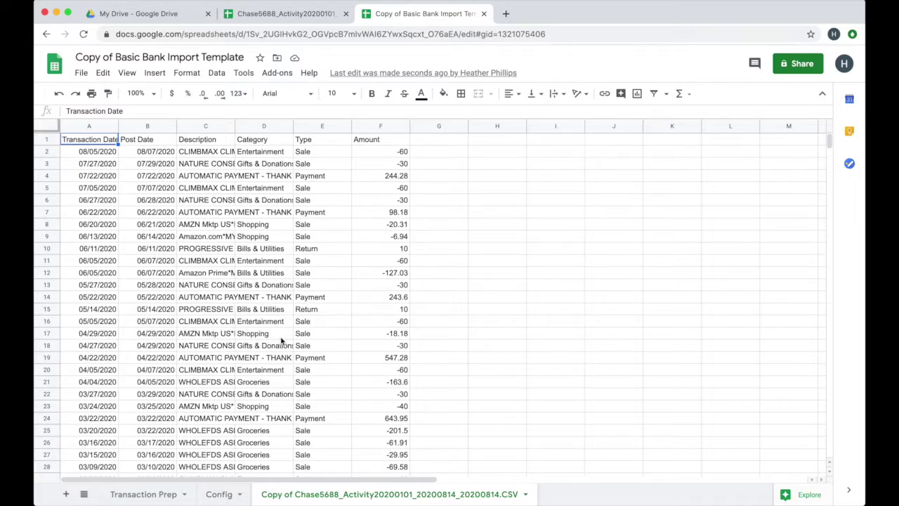
pyautogui.click(136, 495)
pyautogui.click(301, 495)
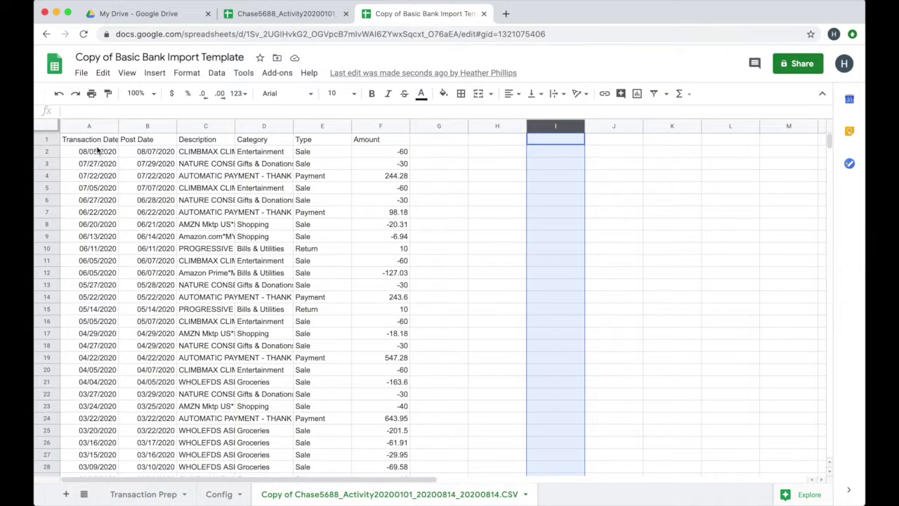
pyautogui.click(97, 141)
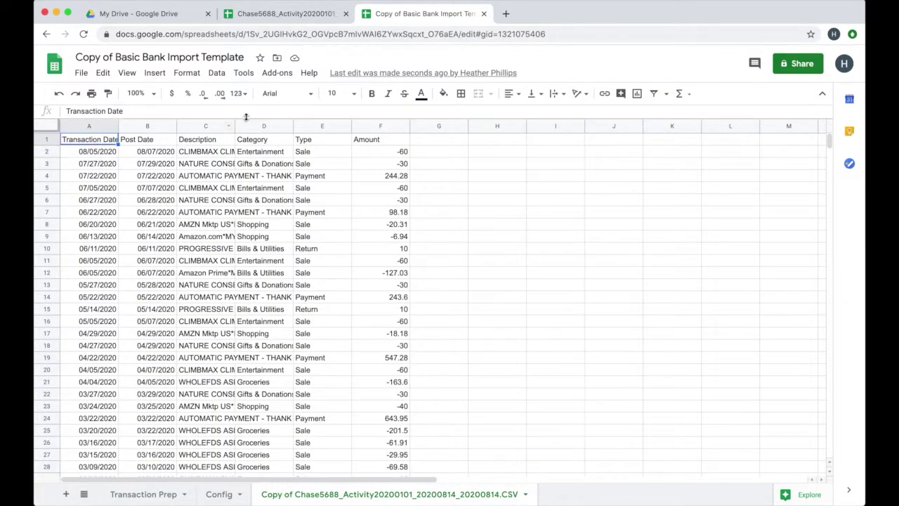
pyautogui.click(243, 73)
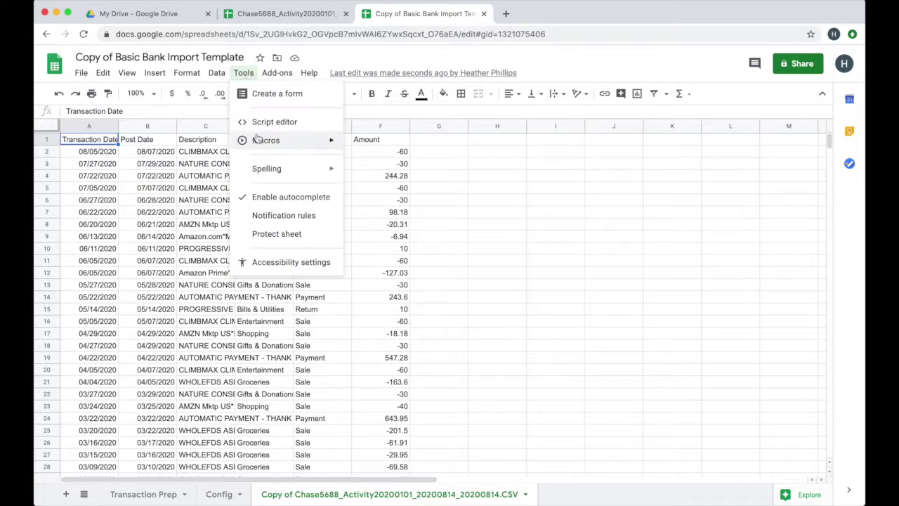
pyautogui.moveTo(257, 139)
pyautogui.click(370, 144)
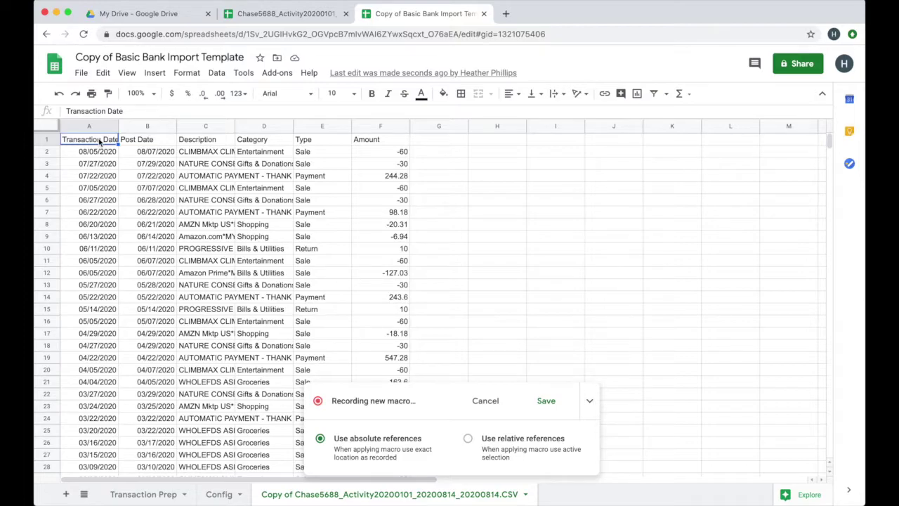
# - Rename the A1 heading from Transaction Date to 'Date'
pyautogui.press('BackSpace')
pyautogui.write('Date')
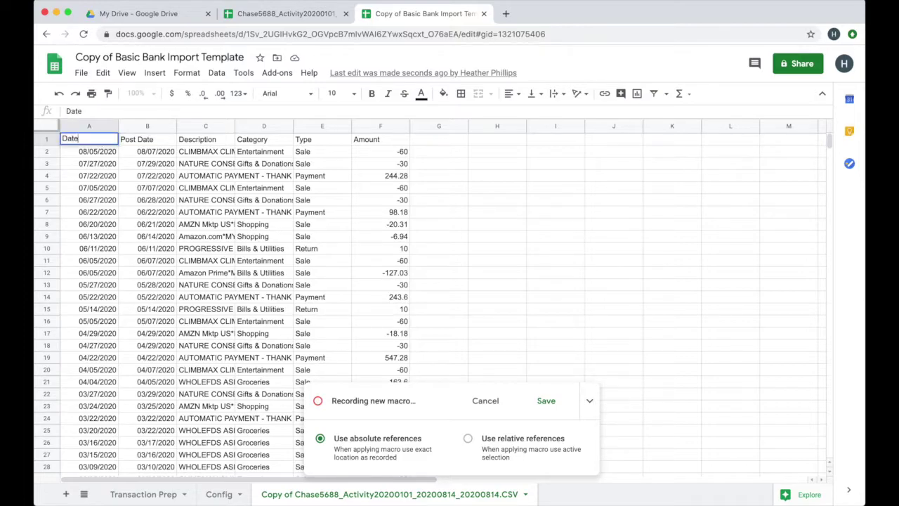
pyautogui.press('Return')
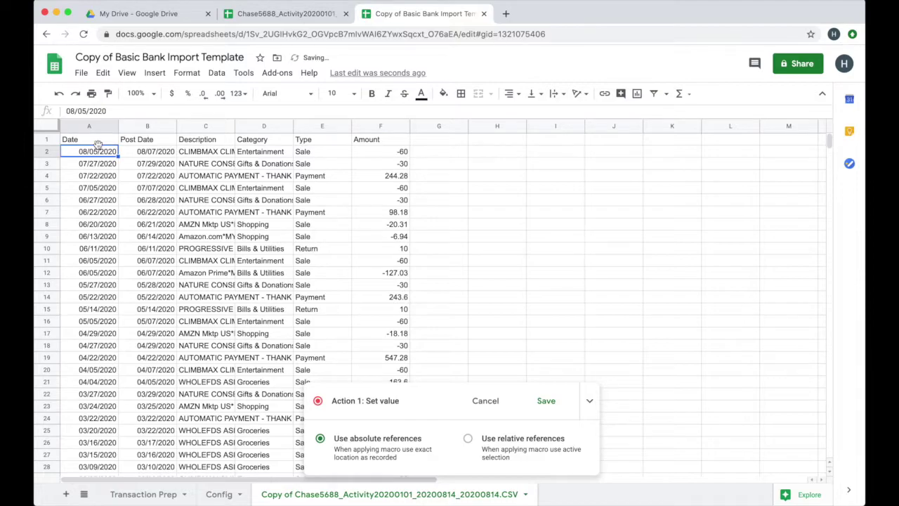
# - Delete the Post Date, Category and Type columns
pyautogui.click(149, 123)
pyautogui.rightClick(149, 123)
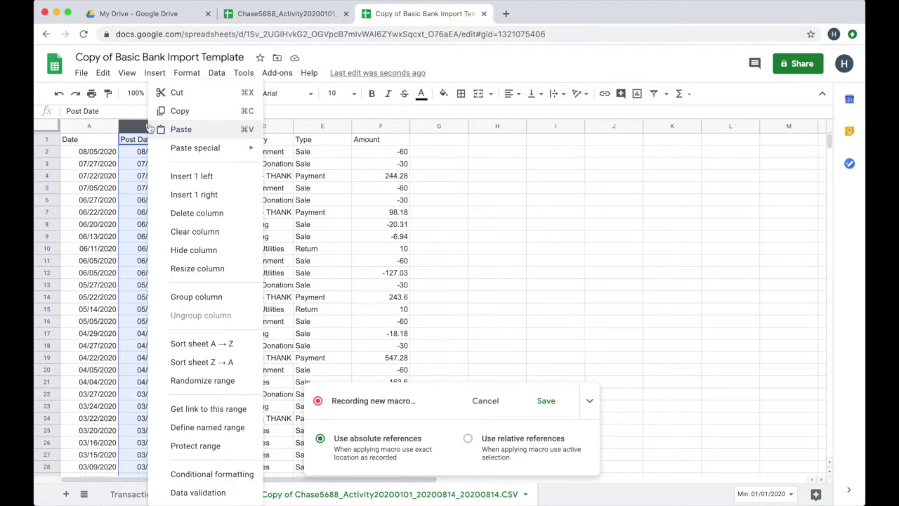
pyautogui.click(183, 217)
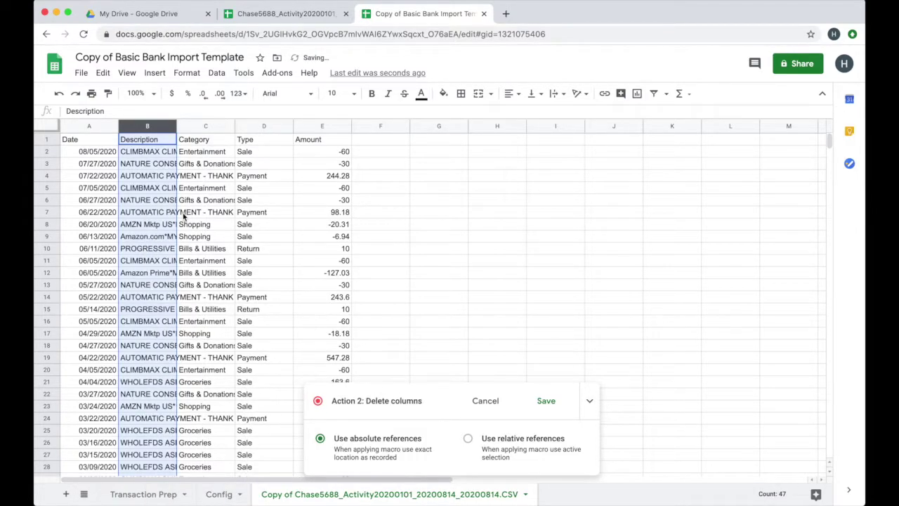
pyautogui.click(202, 125)
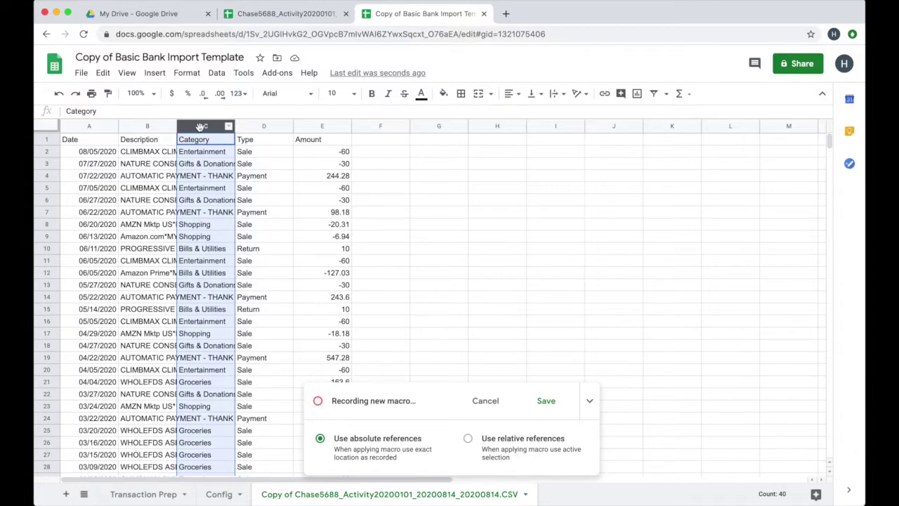
pyautogui.rightClick(202, 126)
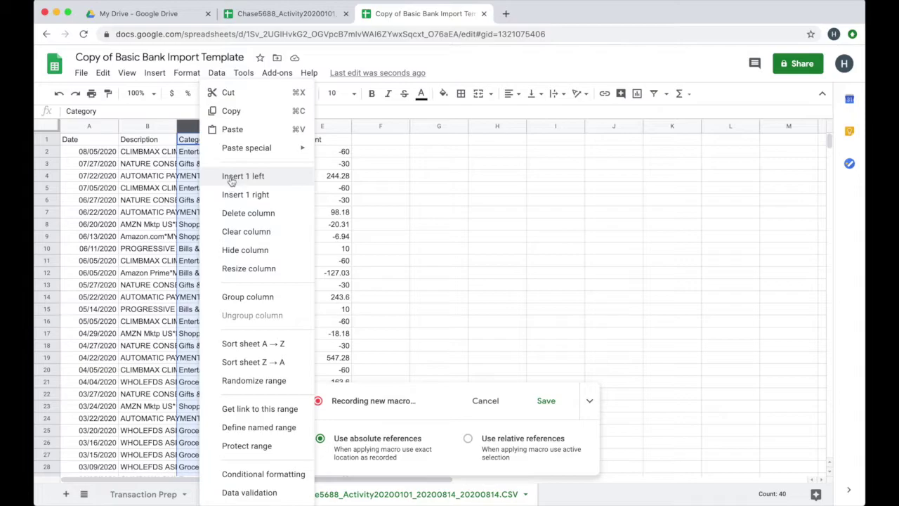
pyautogui.click(236, 212)
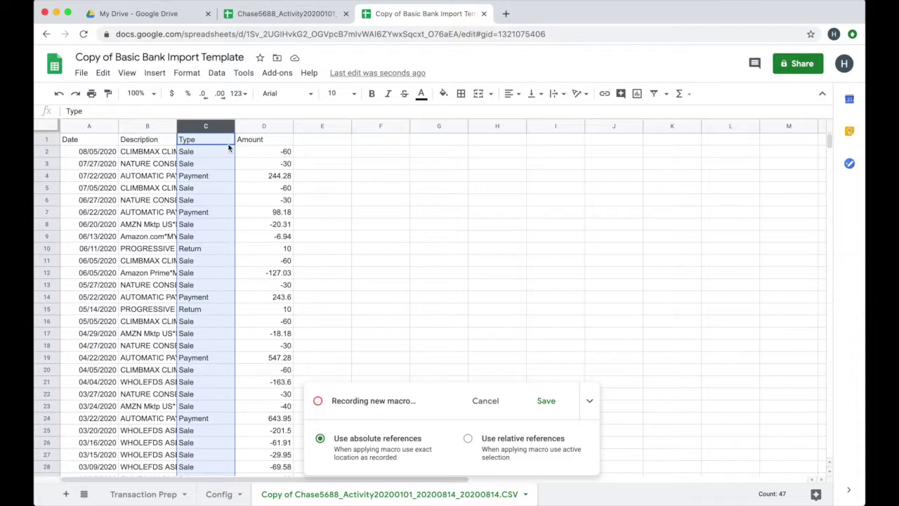
pyautogui.rightClick(211, 127)
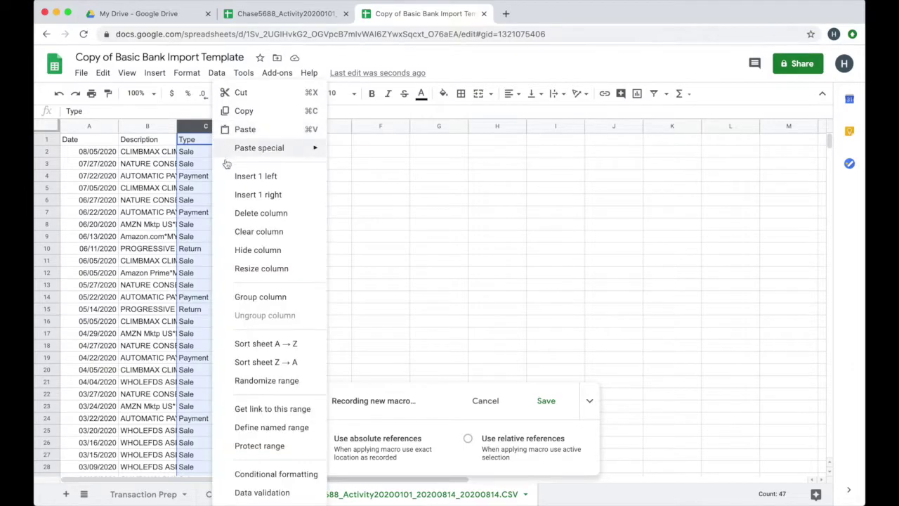
pyautogui.click(260, 216)
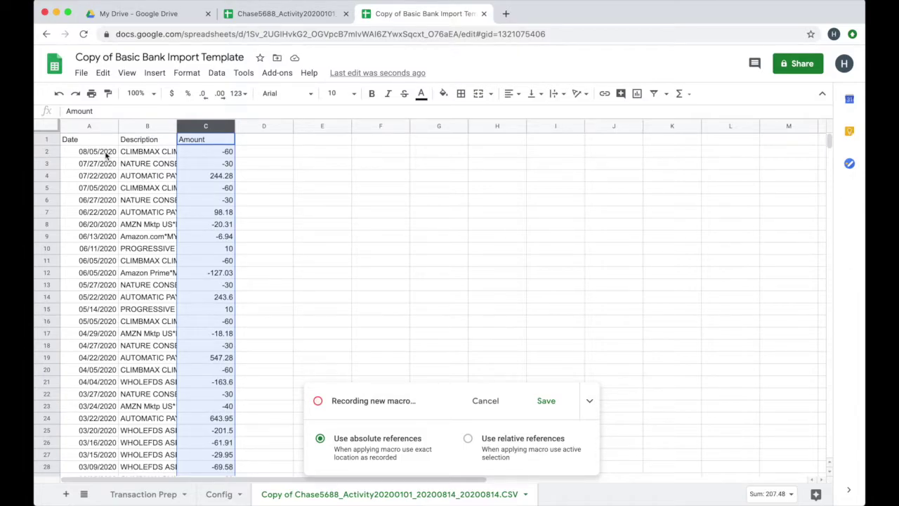
# - Copy columns A–C (Date, Description, Amount) and go to the Transaction Prep sheet
pyautogui.click(90, 127)
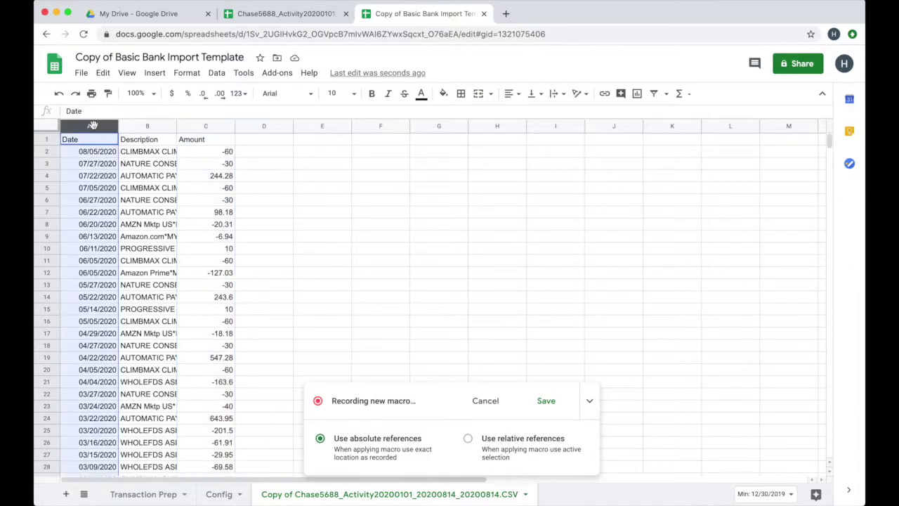
pyautogui.keyDown('shift'); pyautogui.click(202, 126); pyautogui.keyUp('shift')
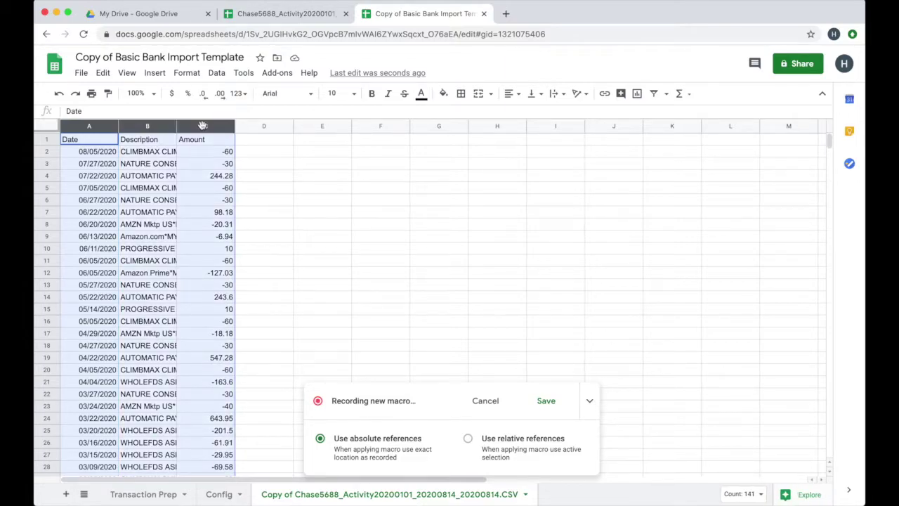
pyautogui.rightClick(202, 126)
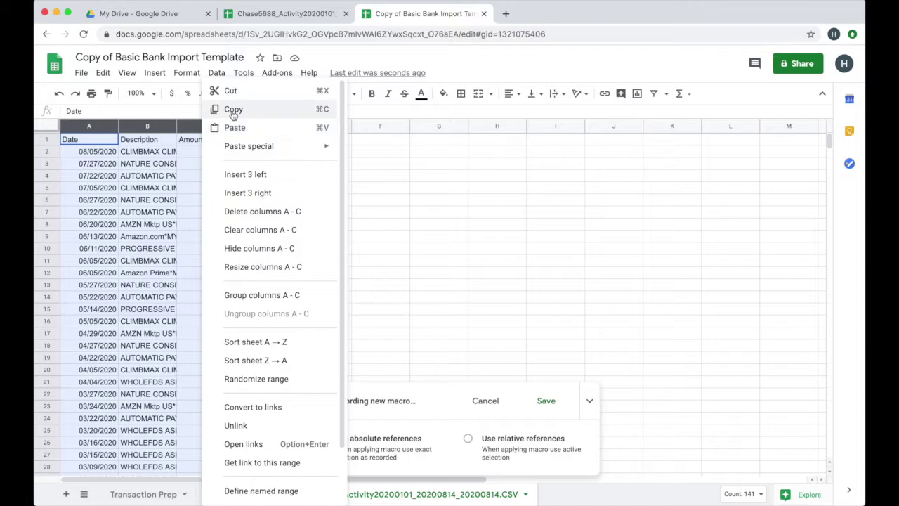
pyautogui.click(232, 109)
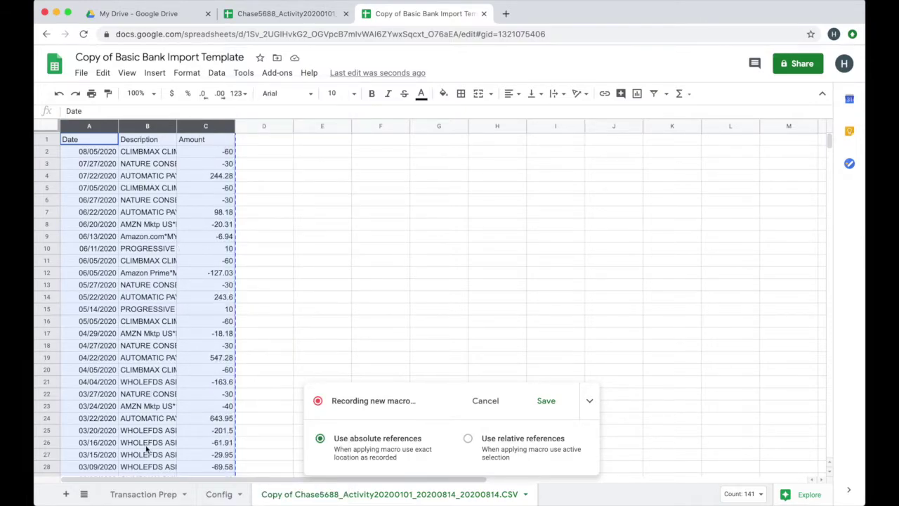
pyautogui.click(143, 494)
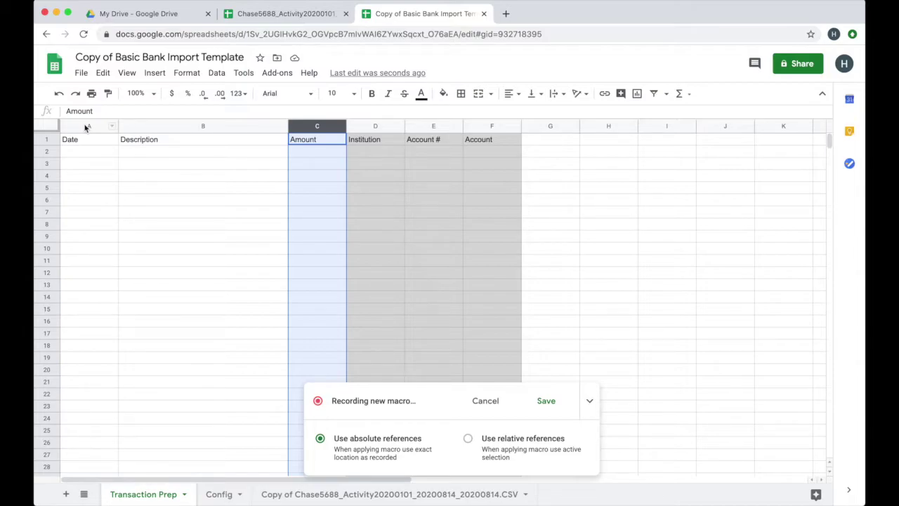
# - Paste the copied columns into Transaction Prep column A as values only, check cell F2, then stop recording
pyautogui.click(92, 125)
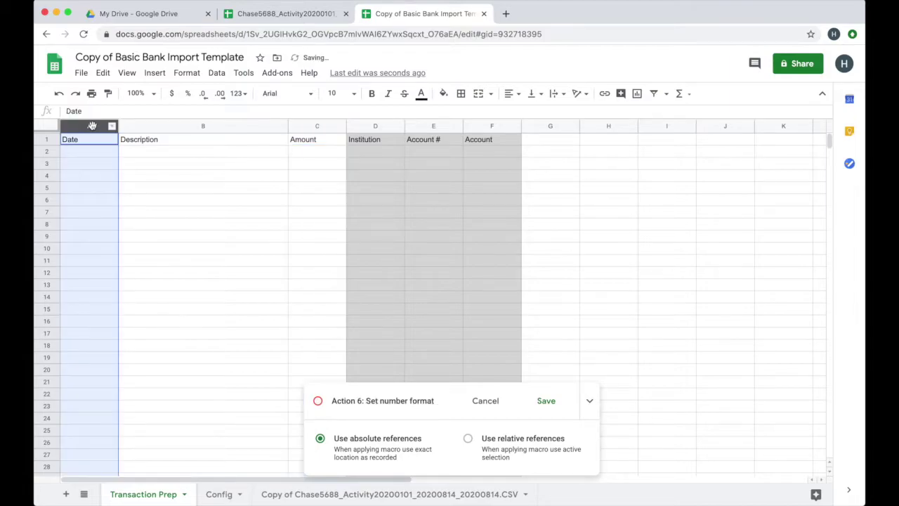
pyautogui.rightClick(92, 126)
pyautogui.moveTo(208, 151)
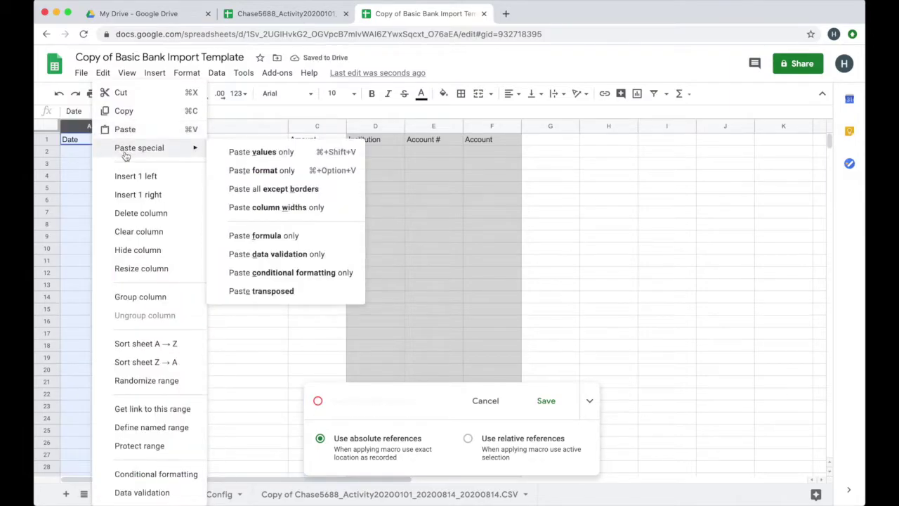
pyautogui.click(241, 153)
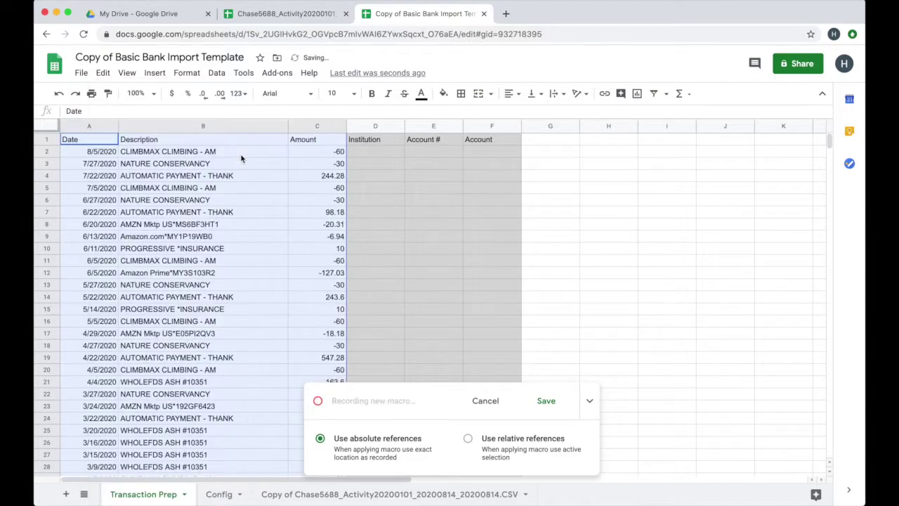
pyautogui.click(146, 164)
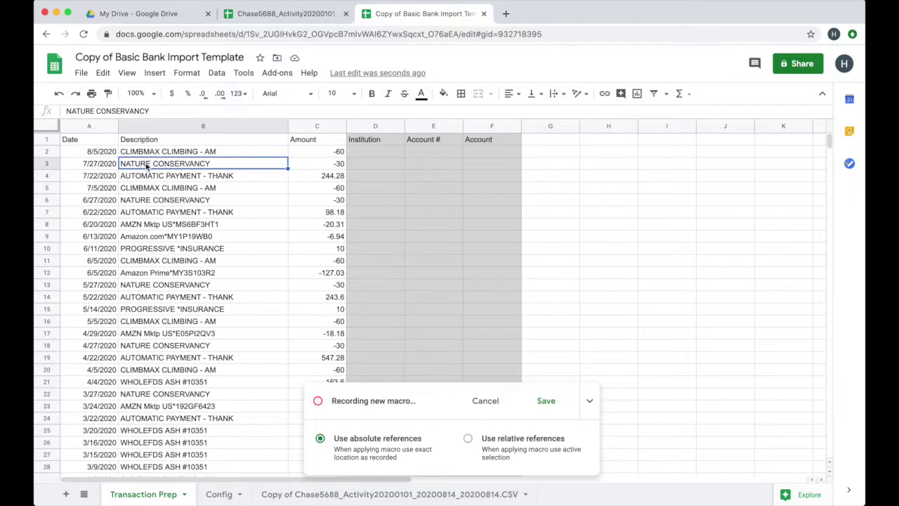
pyautogui.click(491, 151)
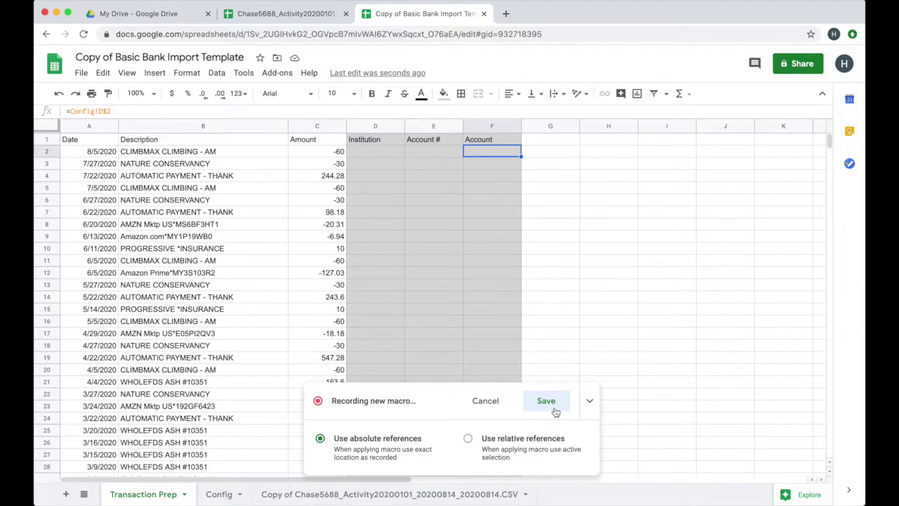
pyautogui.click(555, 411)
# - Name the recorded macro 'Chase' and save it
pyautogui.write('Chase')
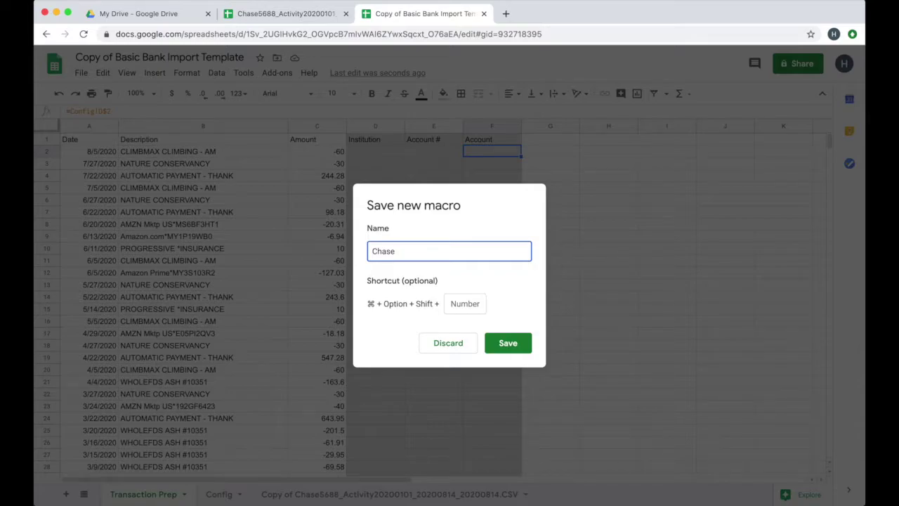
pyautogui.press('Return')
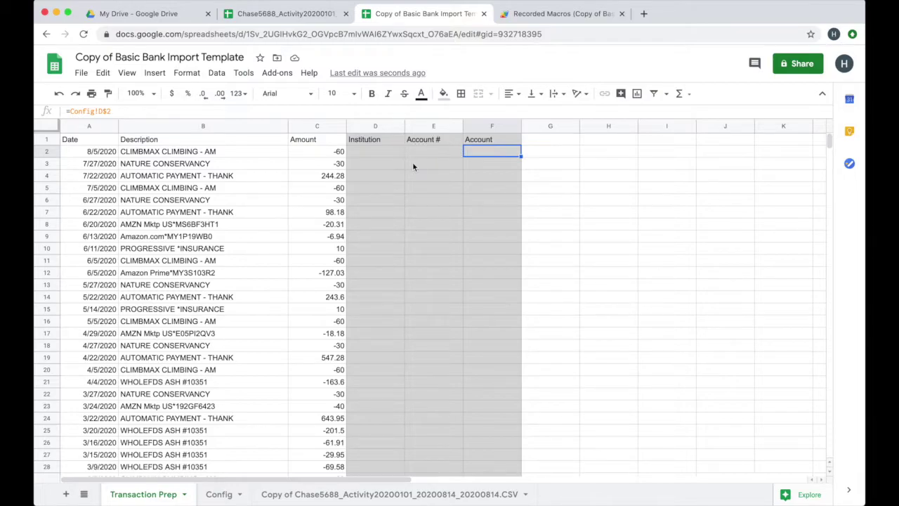
pyautogui.click(215, 494)
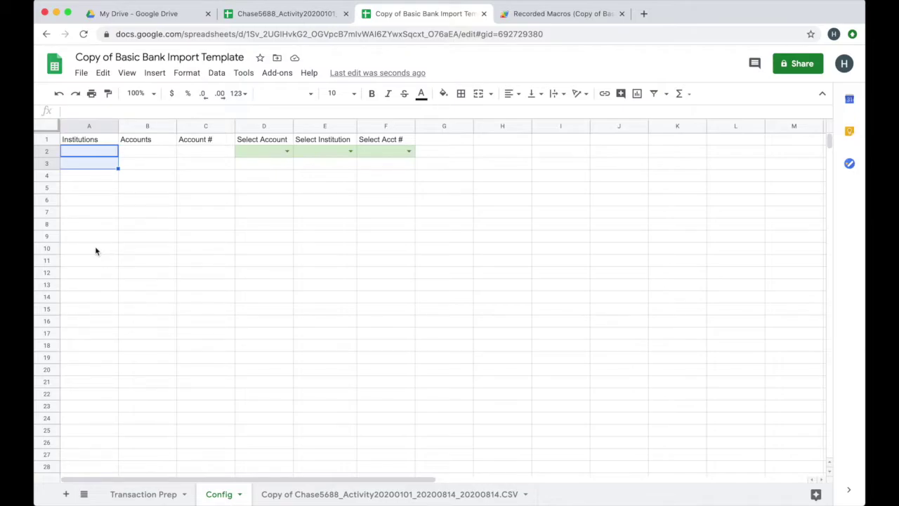
pyautogui.click(133, 494)
pyautogui.click(378, 151)
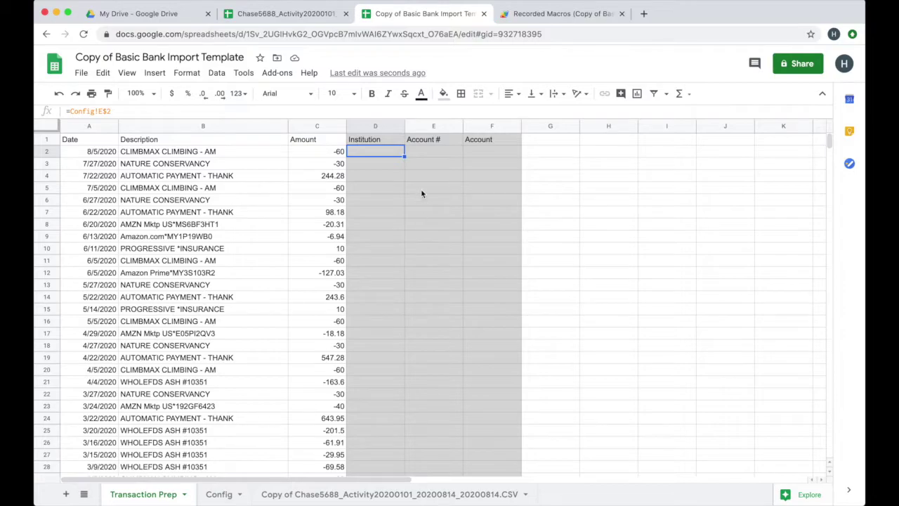
pyautogui.press('Down')
pyautogui.press('Down')
pyautogui.press('Down')
pyautogui.press('Down')
pyautogui.press('Down')
pyautogui.press('Down')
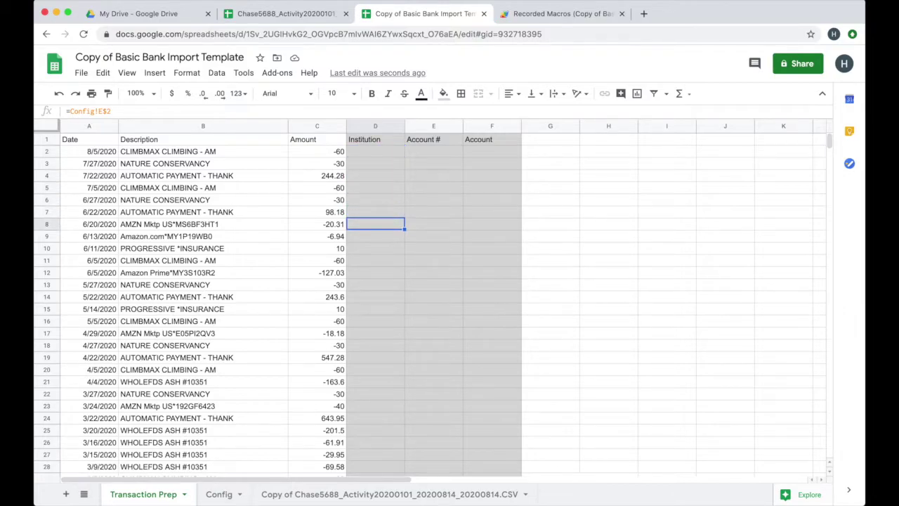
pyautogui.press('Right')
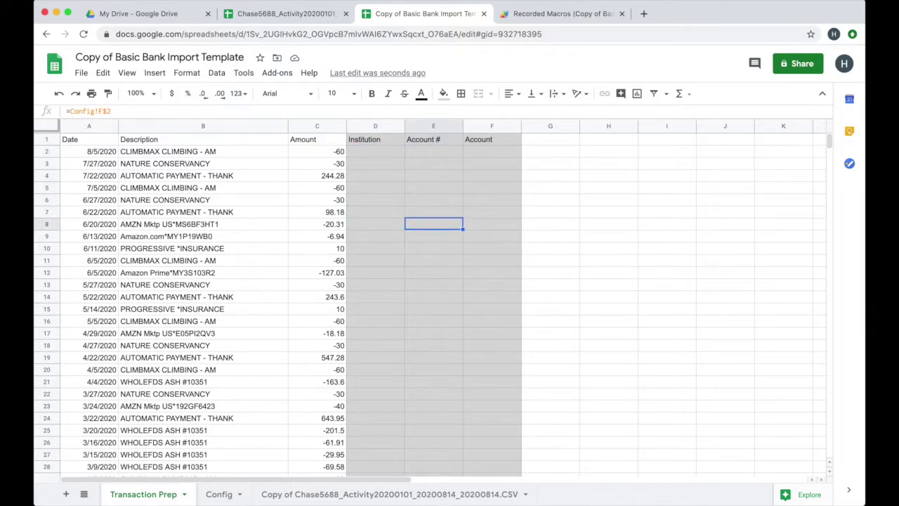
pyautogui.press('Up')
pyautogui.press('Up')
pyautogui.press('Right')
pyautogui.press('Up')
pyautogui.press('Up')
pyautogui.press('Up')
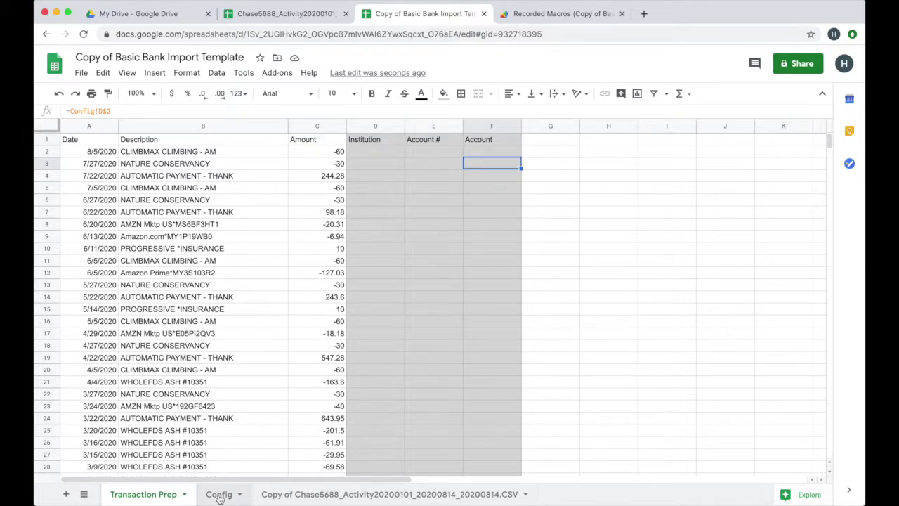
pyautogui.click(219, 494)
# - Enter the institutions Chase and Discover in A2:A3 on Config
pyautogui.click(106, 154)
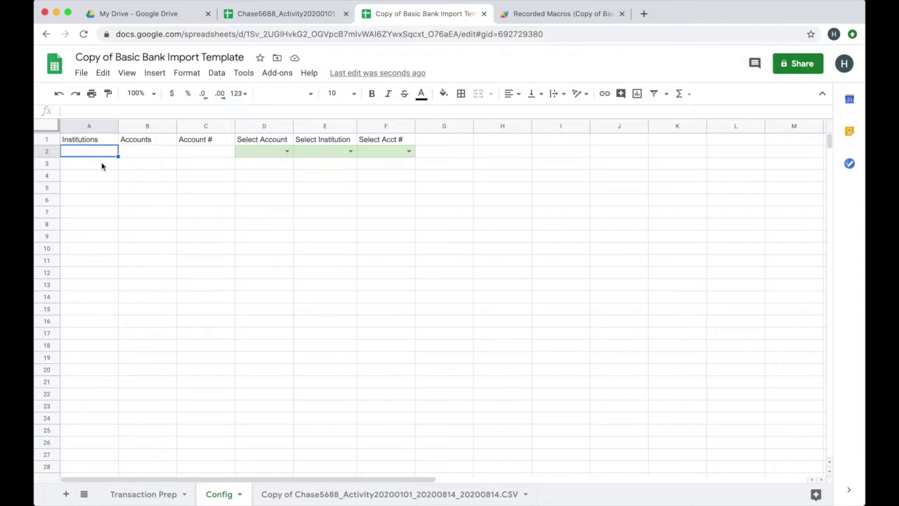
pyautogui.write('Chase')
pyautogui.press('Return')
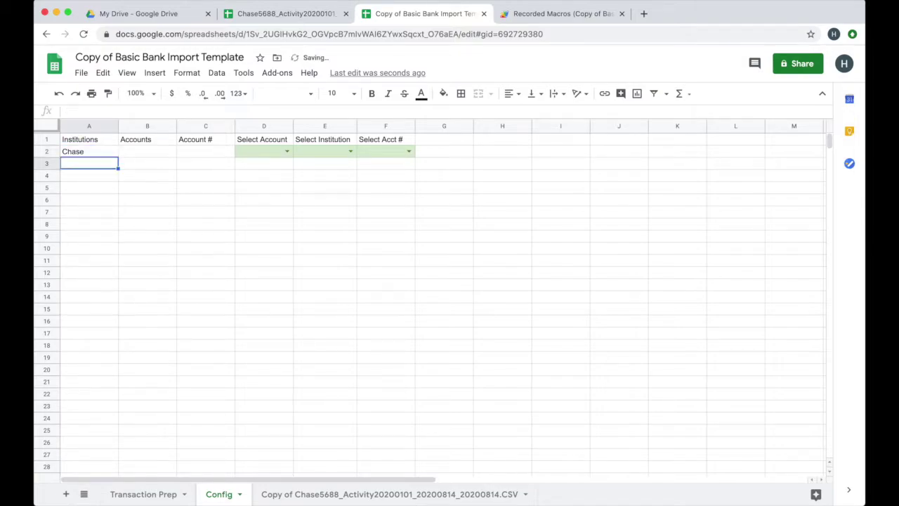
pyautogui.write('Discover')
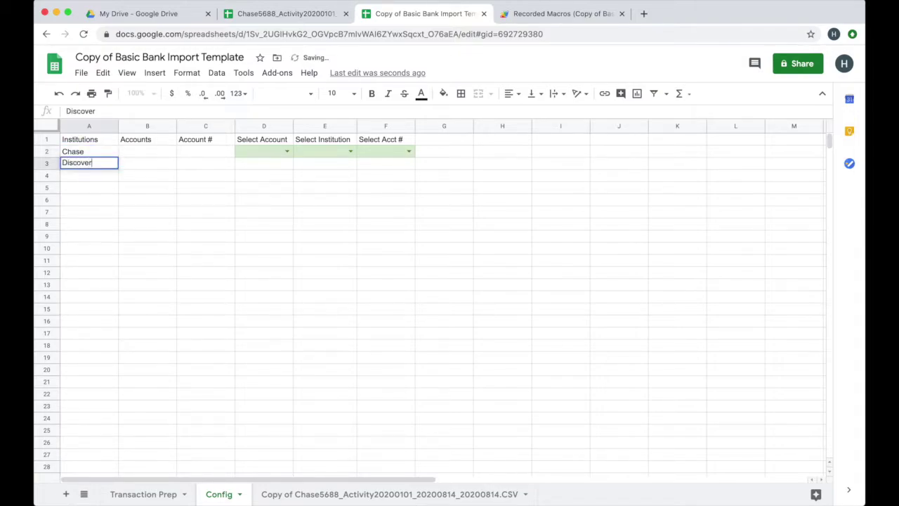
pyautogui.press('Return')
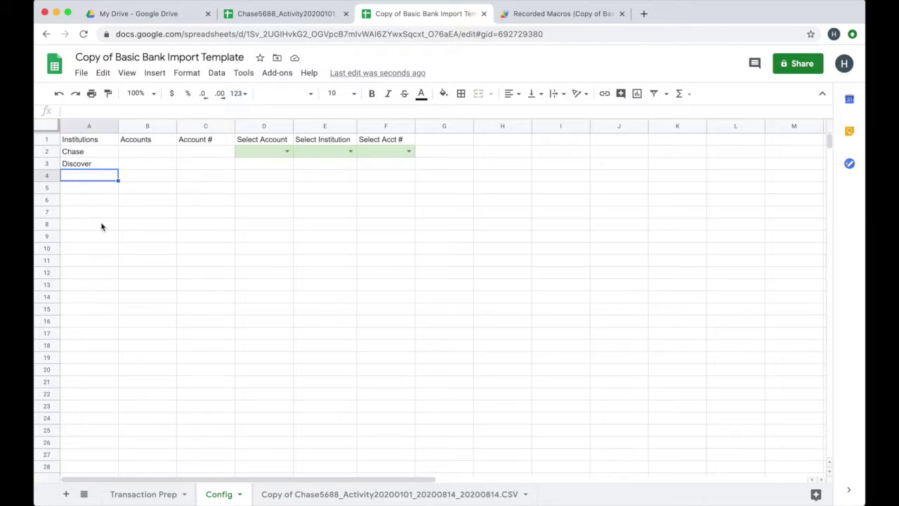
# - Add the accounts Amazon Prime Visa and Classic Visa with their masked card numbers in B2:C3
pyautogui.click(156, 155)
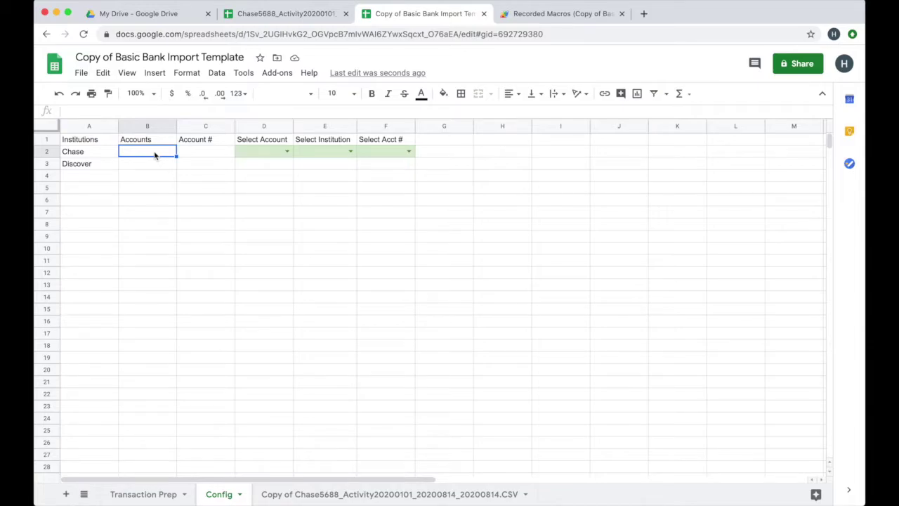
pyautogui.write('Amazon Prime Visa')
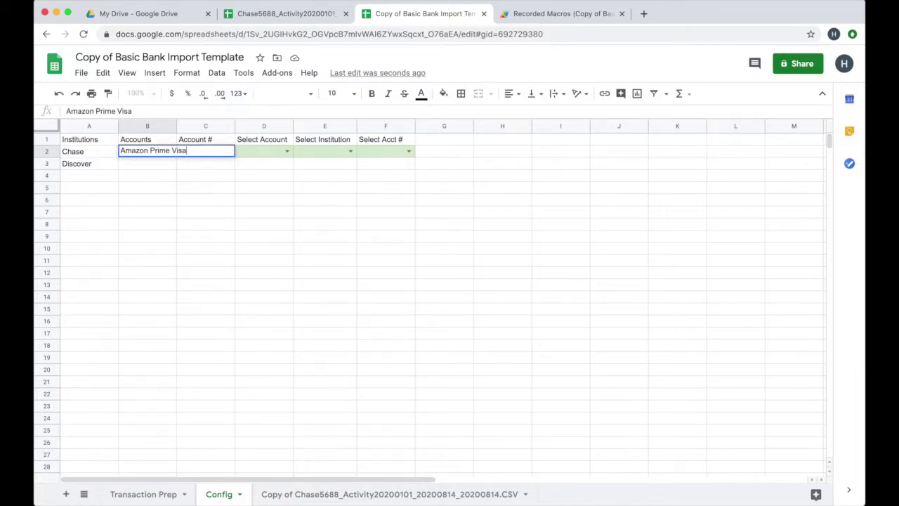
pyautogui.press('Tab')
pyautogui.write('xx')
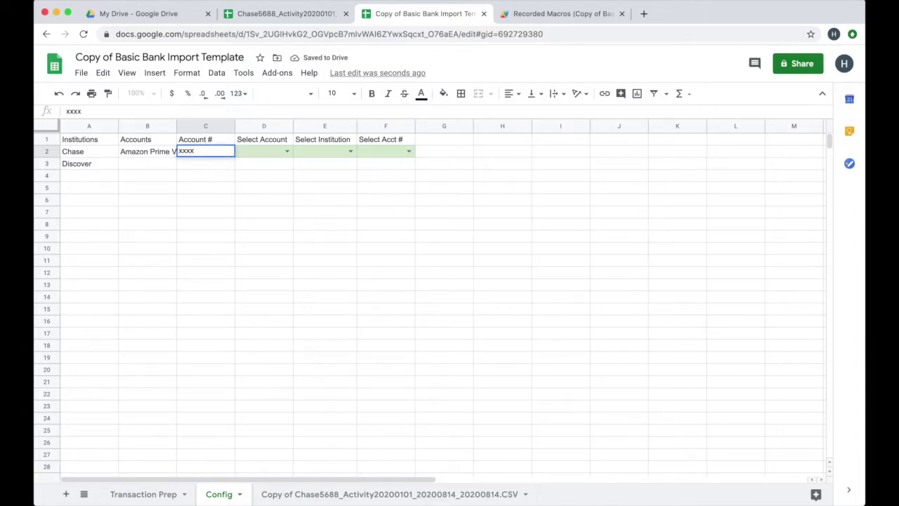
pyautogui.write('xx5688')
pyautogui.press('Tab')
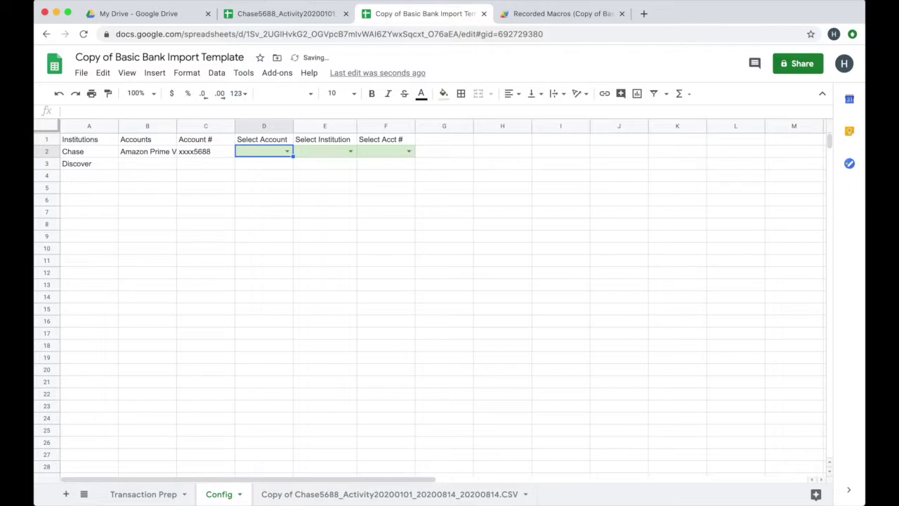
pyautogui.click(162, 165)
pyautogui.write('Classic')
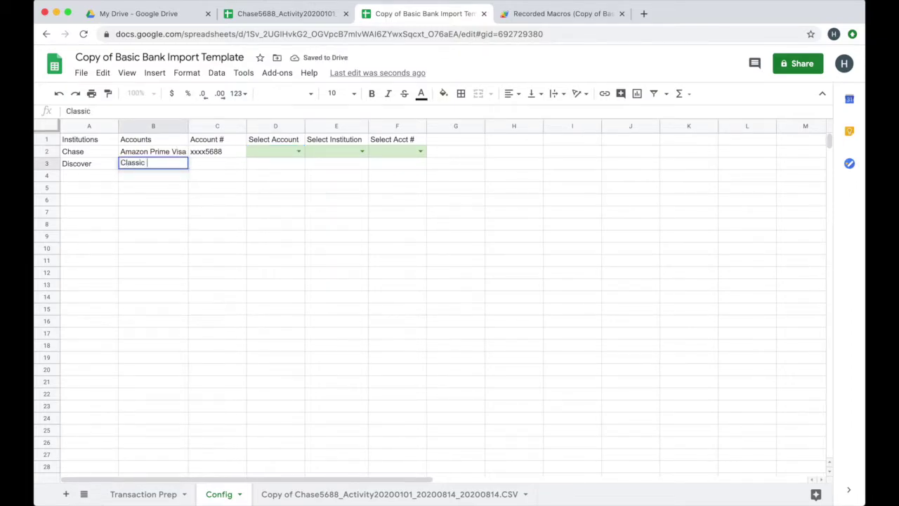
pyautogui.write(' Visa')
pyautogui.press('Tab')
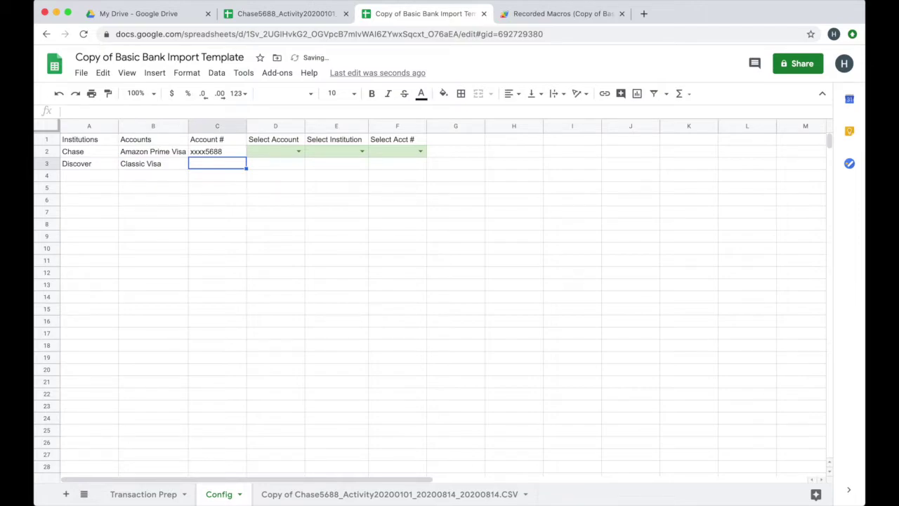
pyautogui.write('xx')
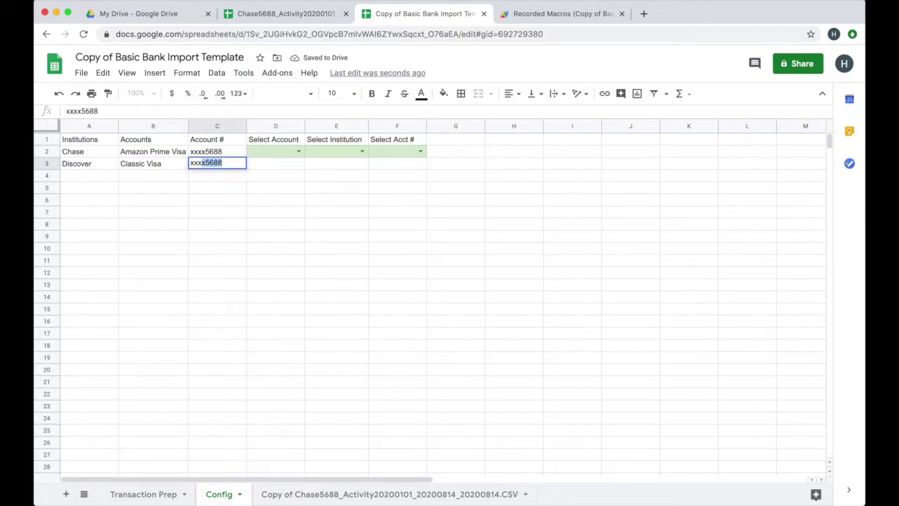
pyautogui.write('xx1234')
pyautogui.press('Return')
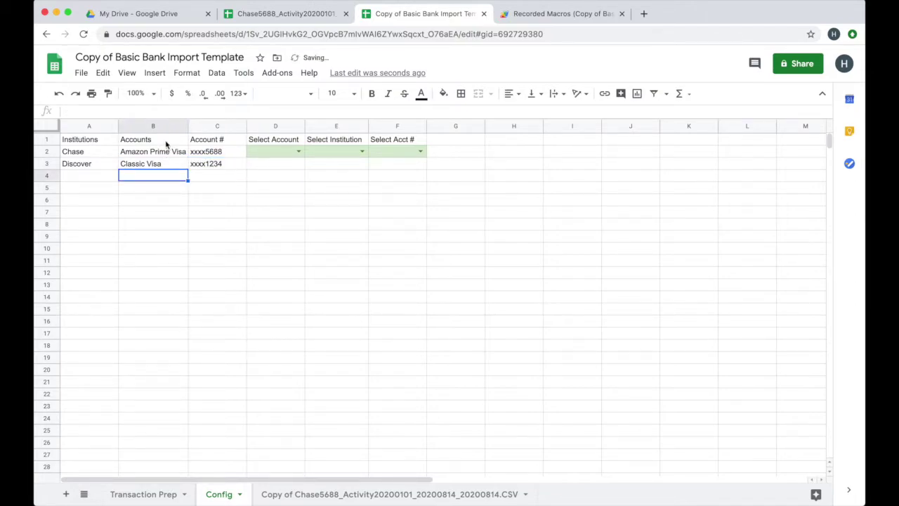
# - Choose Amazon Prime Visa, Chase and the Chase card's number in the D2:F2 dropdowns
pyautogui.click(299, 151)
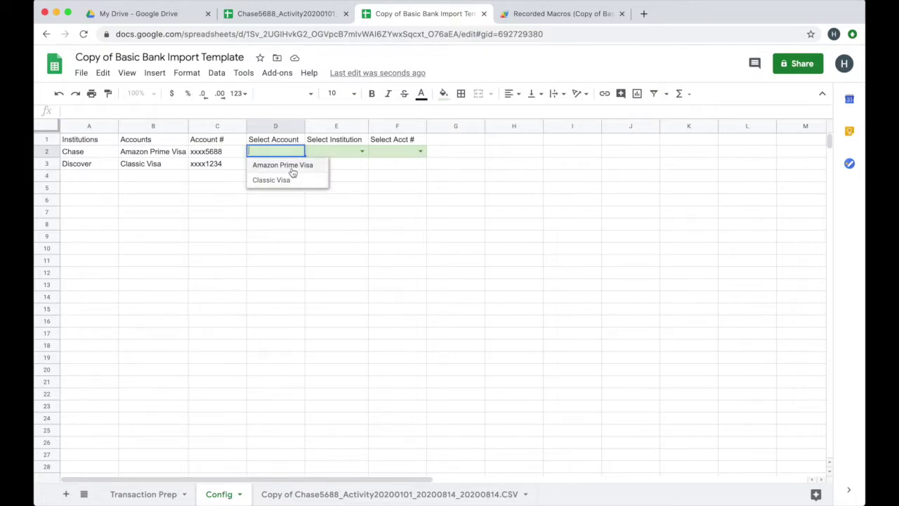
pyautogui.click(288, 165)
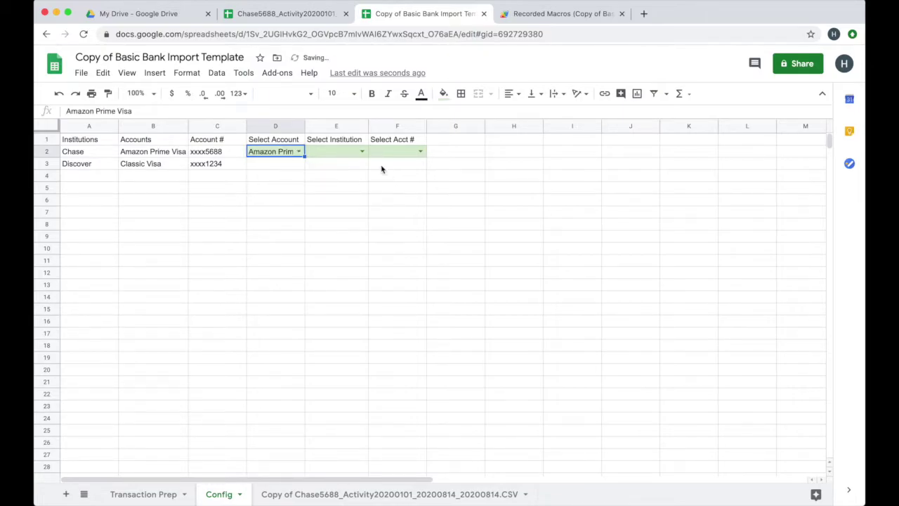
pyautogui.click(362, 151)
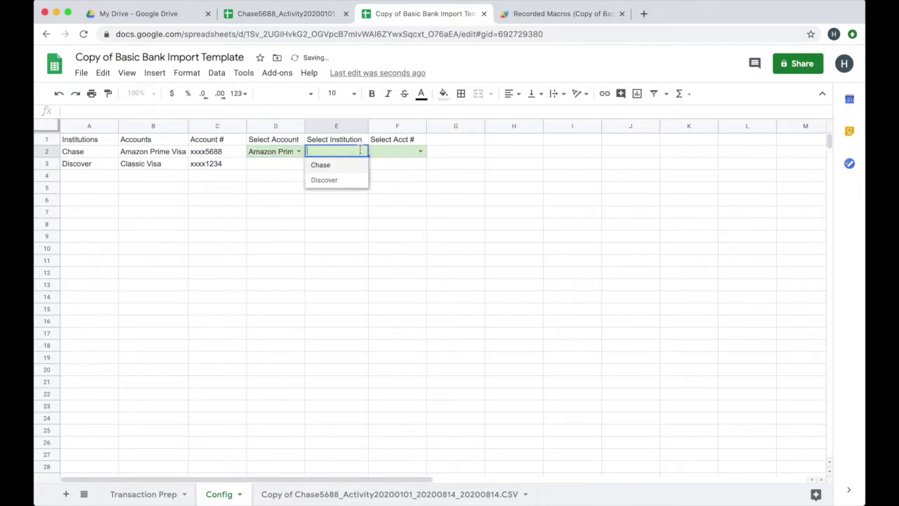
pyautogui.click(320, 164)
pyautogui.click(421, 153)
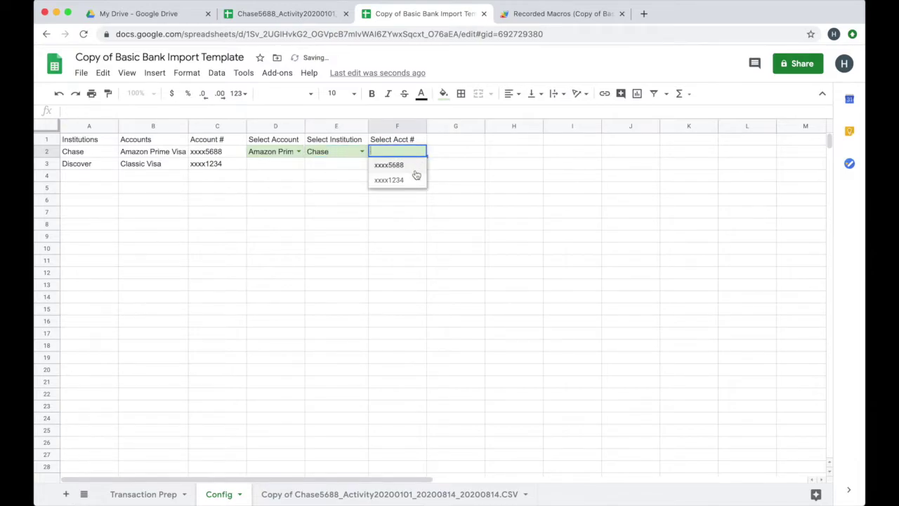
pyautogui.click(396, 165)
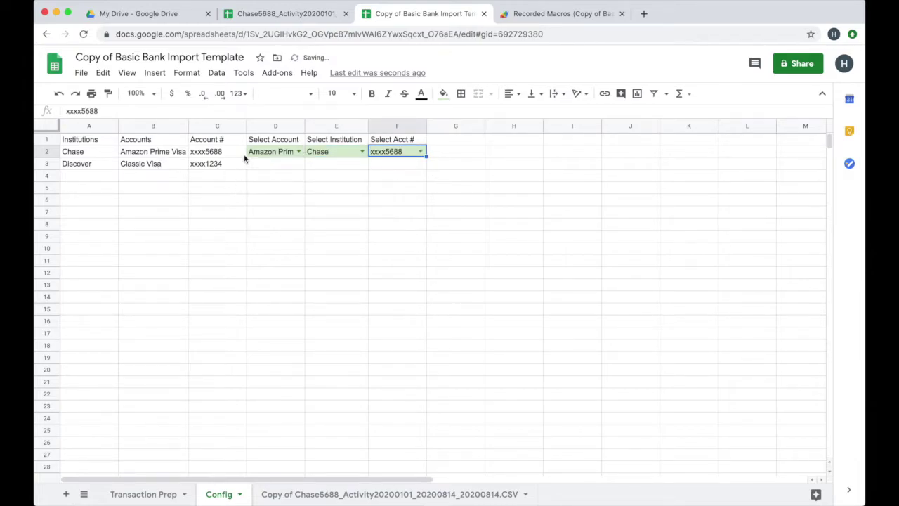
pyautogui.click(140, 494)
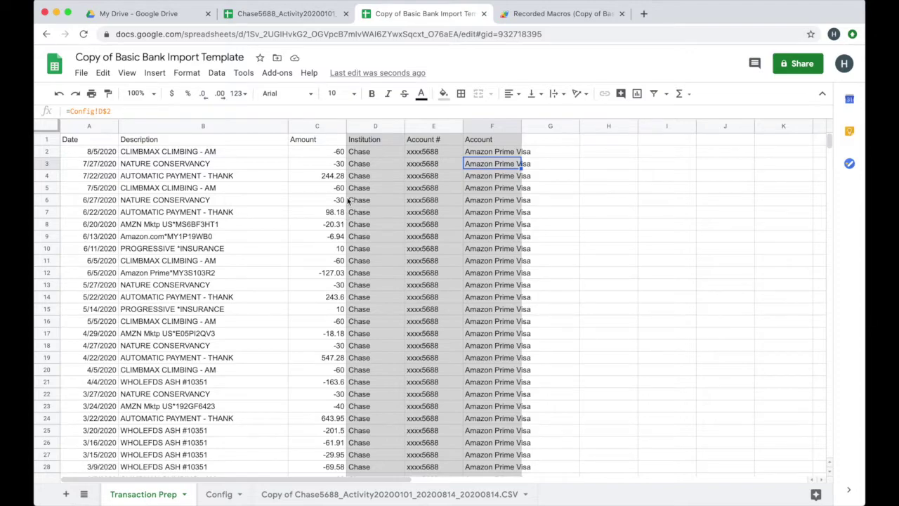
# - Fit column F on Transaction Prep to its contents and download the sheet as CSV
pyautogui.scroll(-15, 349, 200)
pyautogui.scroll(10, 355, 213)
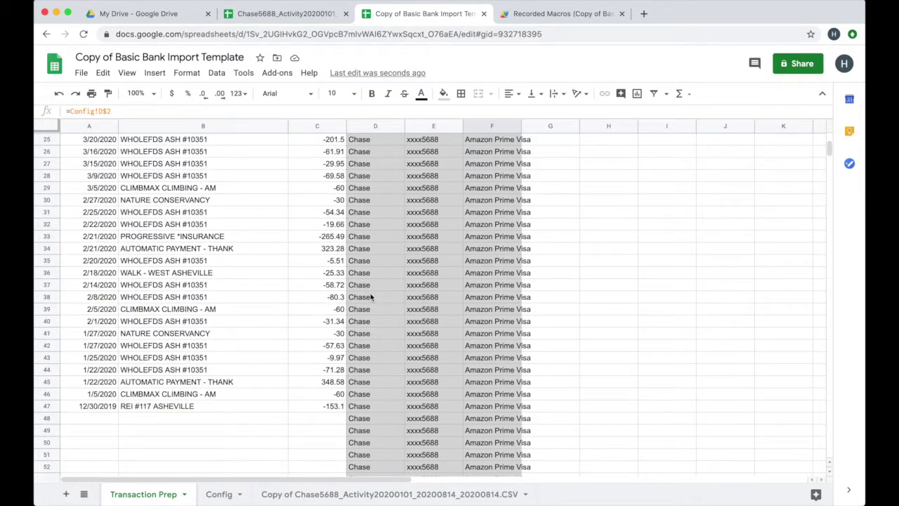
pyautogui.moveTo(90, 418); pyautogui.dragTo(321, 460)
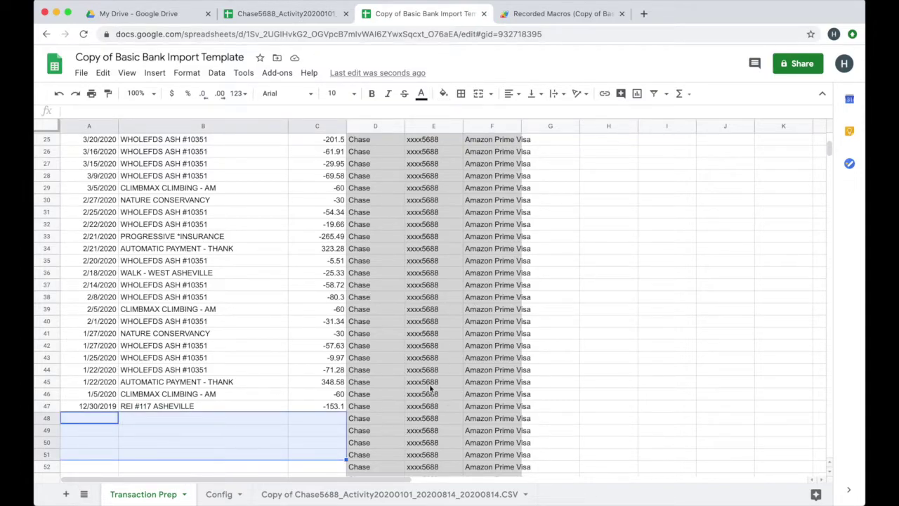
pyautogui.scroll(-5, 431, 388)
pyautogui.scroll(10, 366, 413)
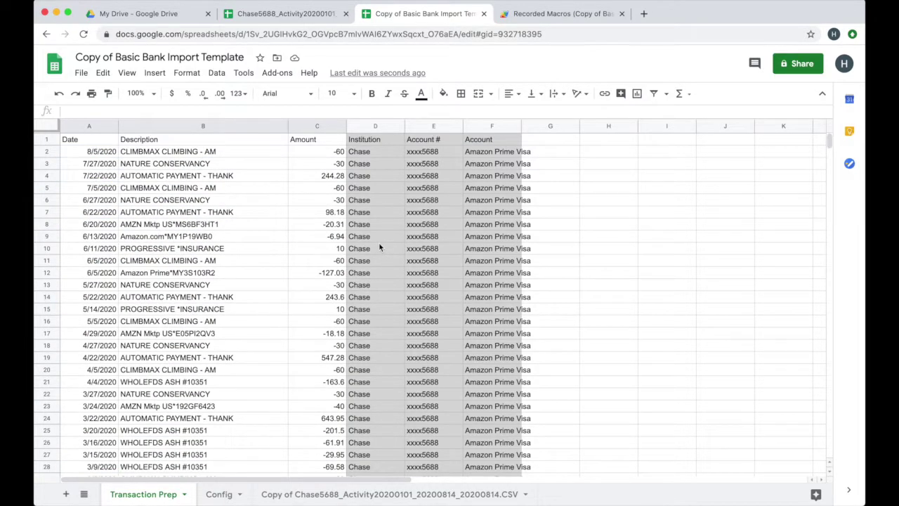
pyautogui.doubleClick(520, 126)
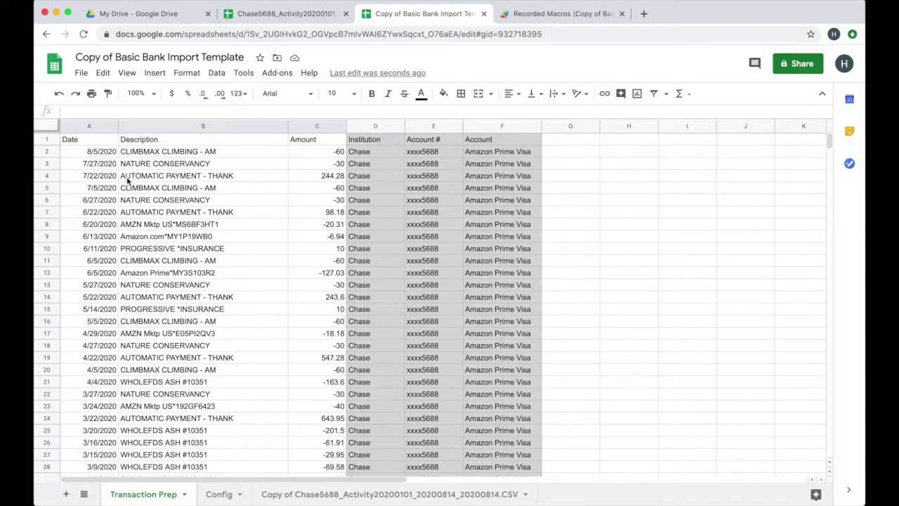
pyautogui.click(81, 73)
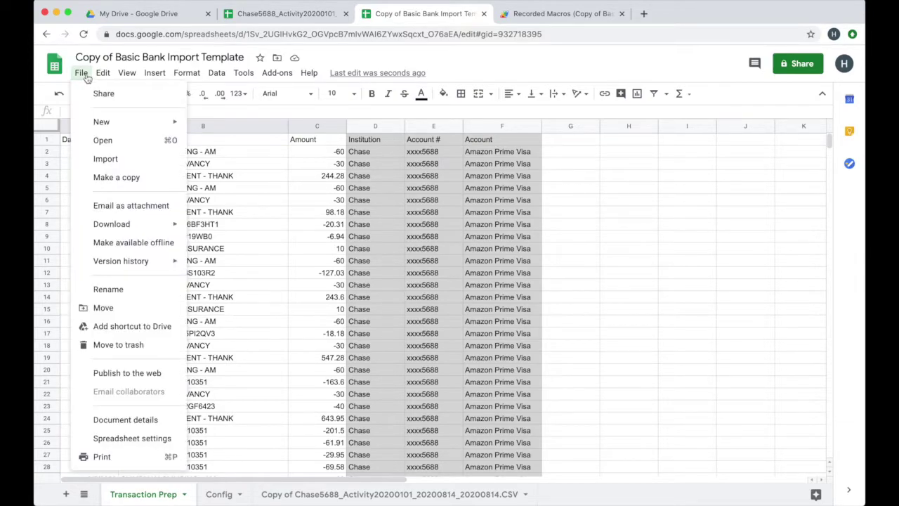
pyautogui.moveTo(119, 224)
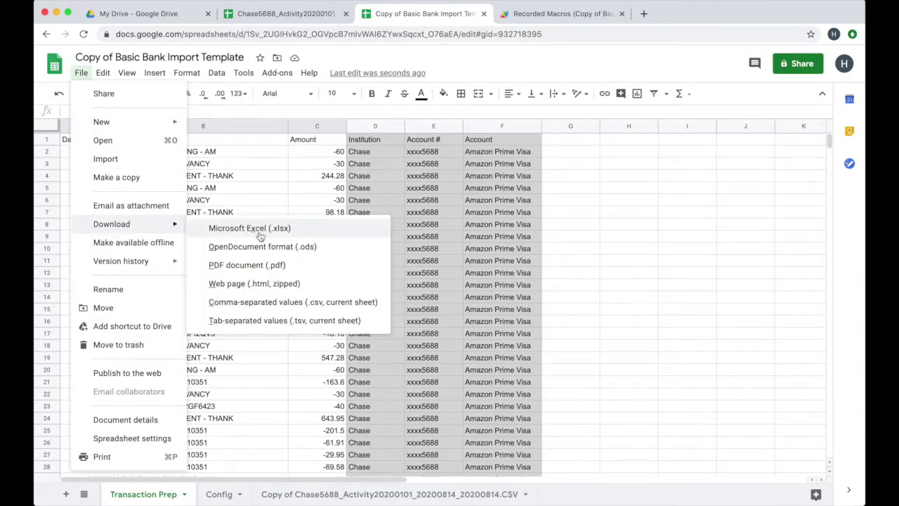
pyautogui.click(269, 303)
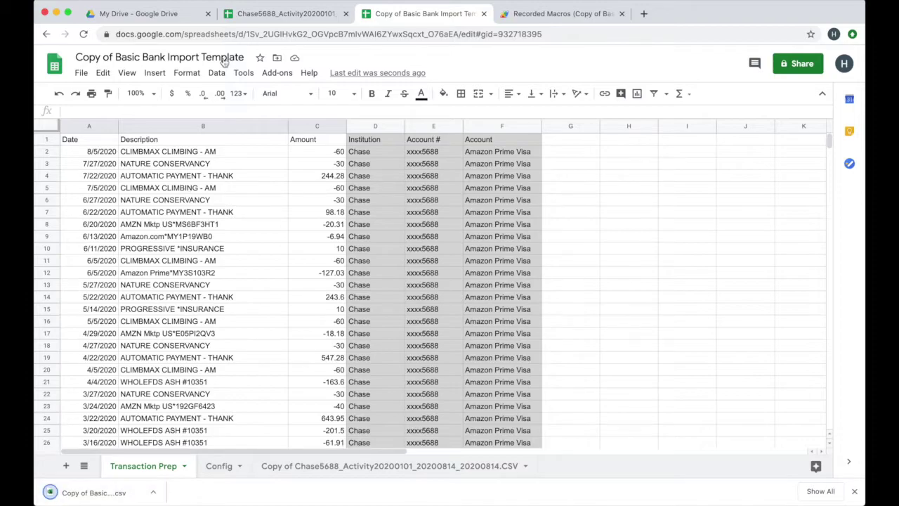
# - Go to sheets.tillerhq.com in a new tab and open the Basic CSV test spreadsheet
pyautogui.click(643, 14)
pyautogui.write('she')
pyautogui.press('Right')
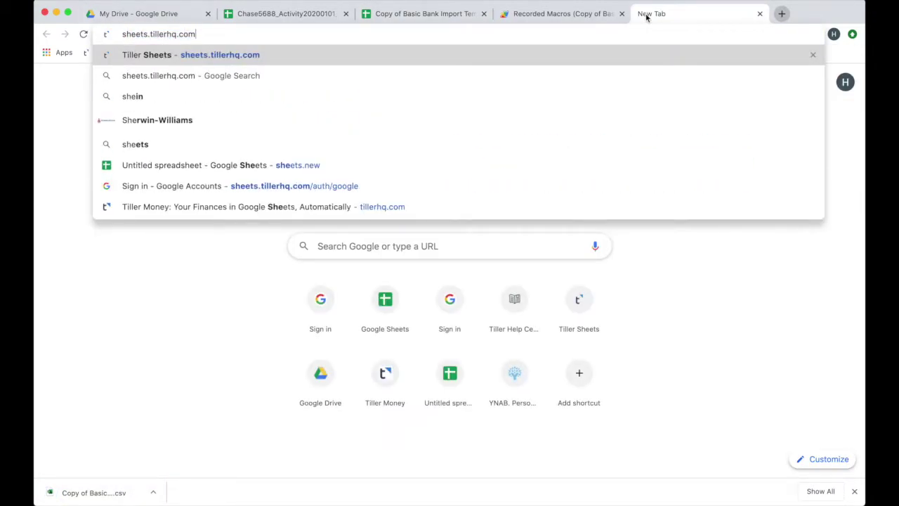
pyautogui.press('Return')
pyautogui.click(621, 14)
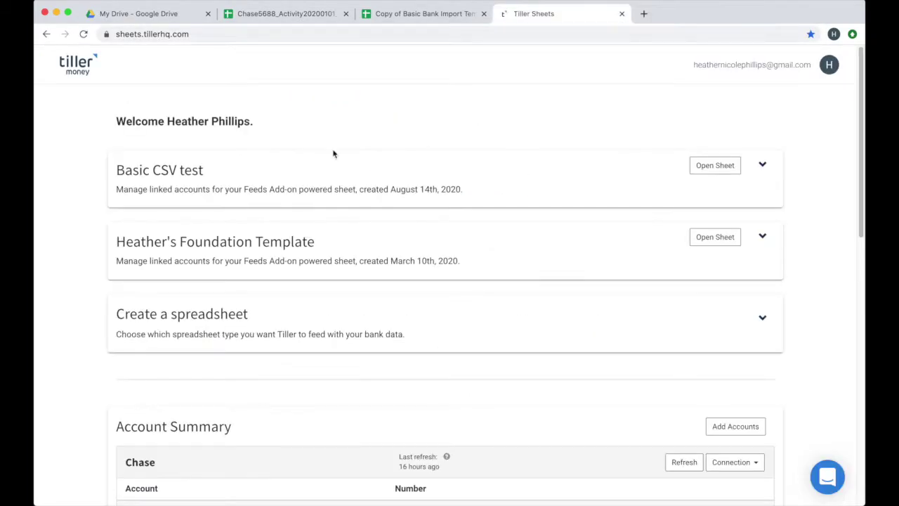
pyautogui.click(703, 167)
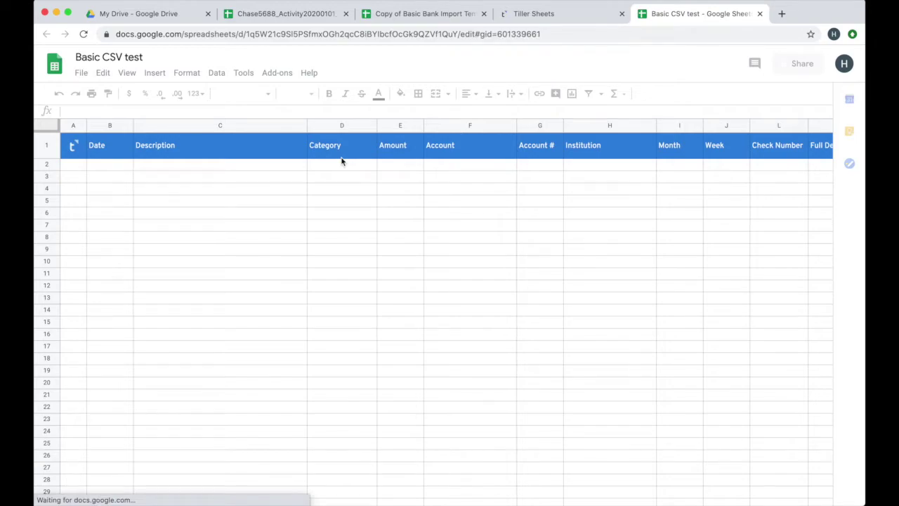
# - Launch Tiller Money Labs and upload the Transaction Prep CSV, which reports 46 new transactions
pyautogui.click(275, 73)
pyautogui.moveTo(302, 148)
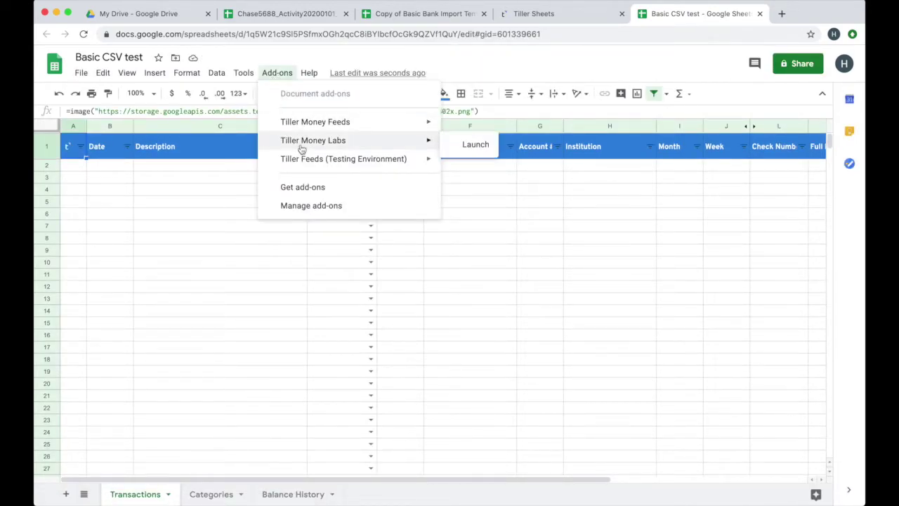
pyautogui.click(462, 146)
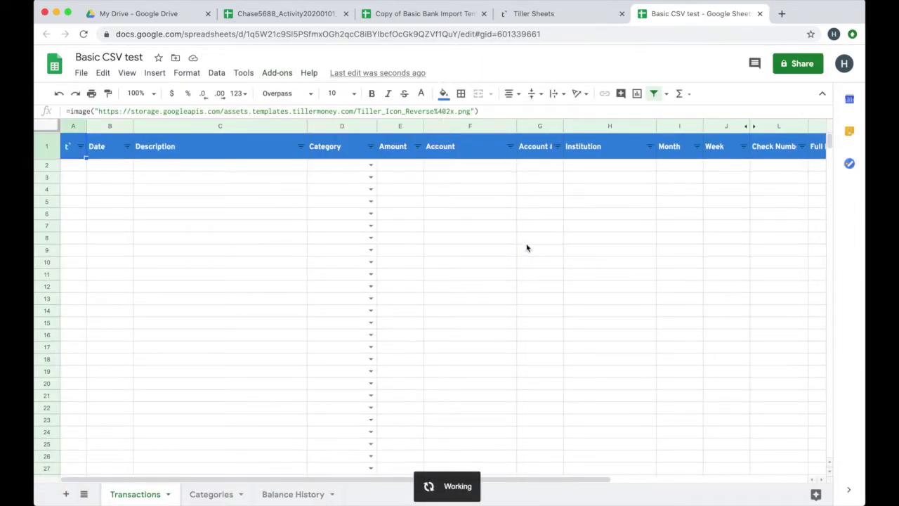
pyautogui.click(709, 289)
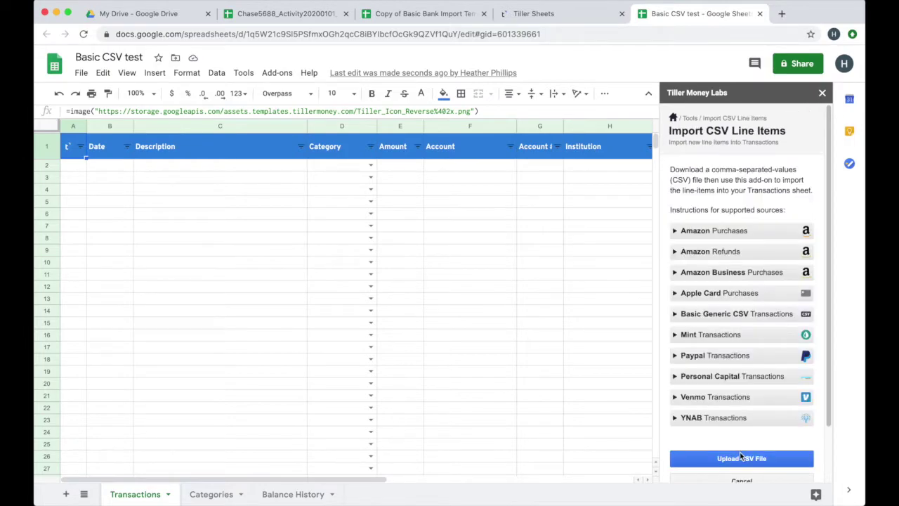
pyautogui.click(741, 460)
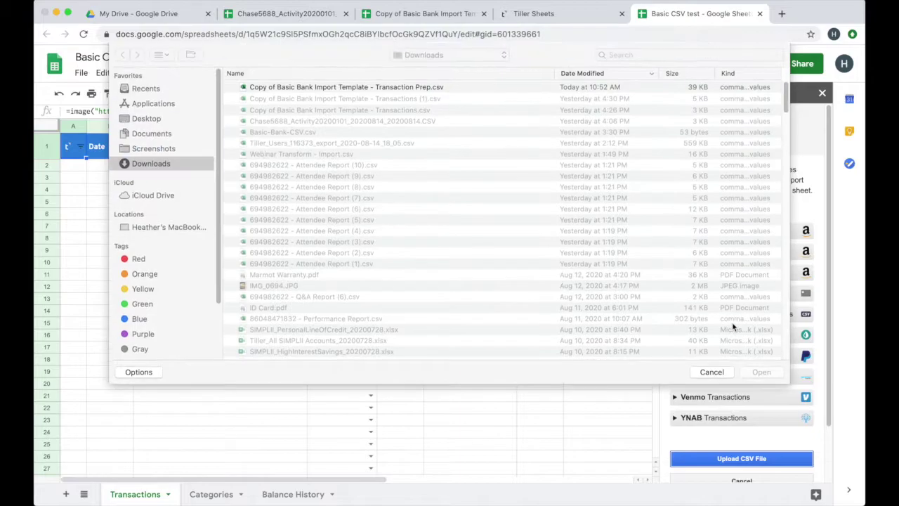
pyautogui.click(606, 89)
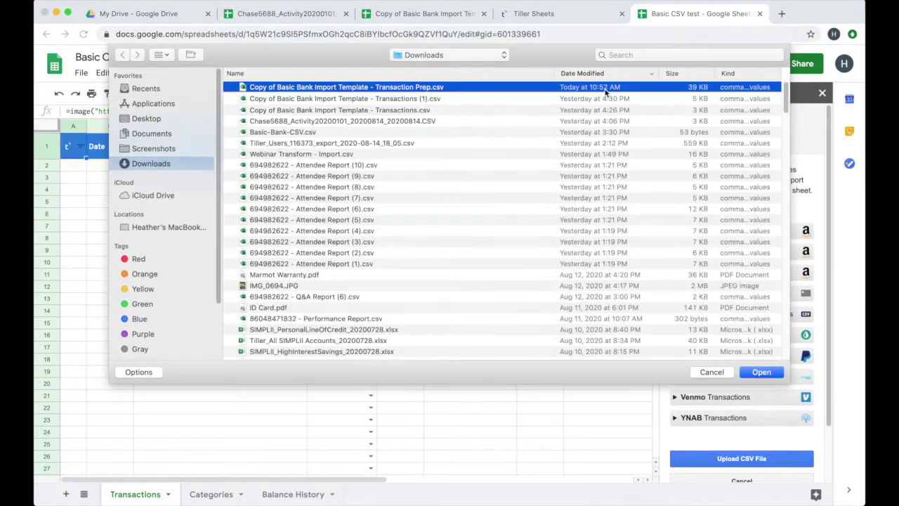
pyautogui.click(761, 372)
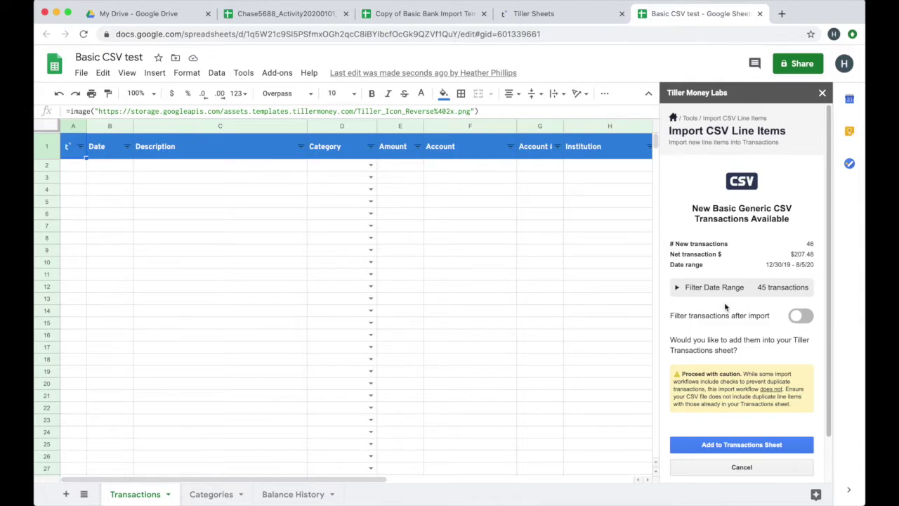
pyautogui.scroll(-2, 753, 398)
# - Add the 46 transactions to the Transactions sheet and inspect the Metadata value in N2
pyautogui.click(753, 397)
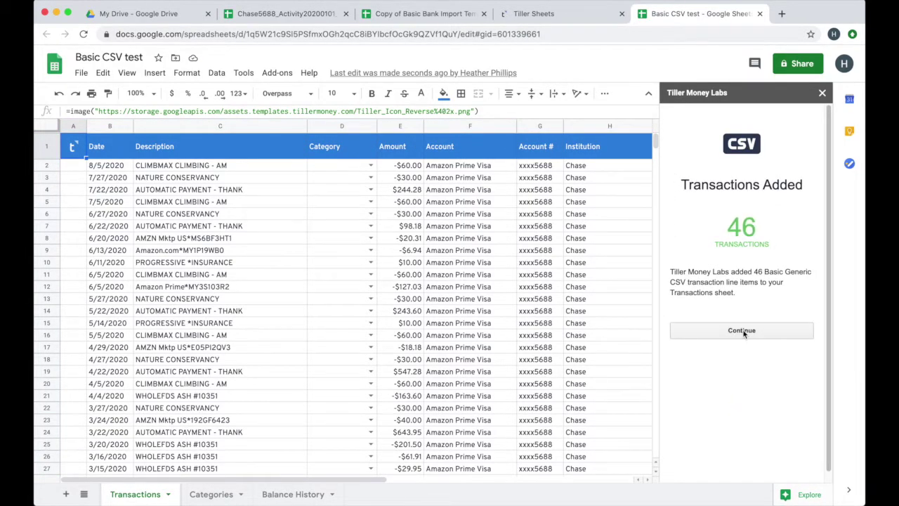
pyautogui.click(743, 335)
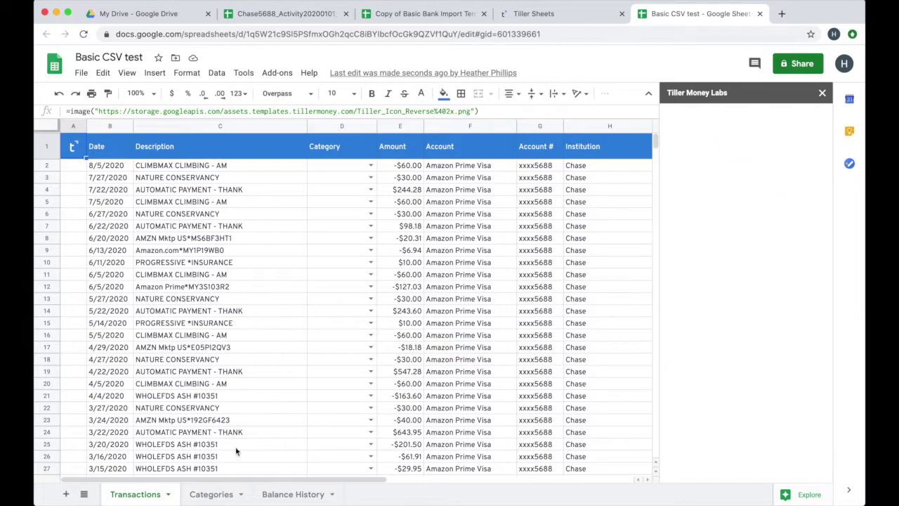
pyautogui.moveTo(234, 481); pyautogui.dragTo(439, 484)
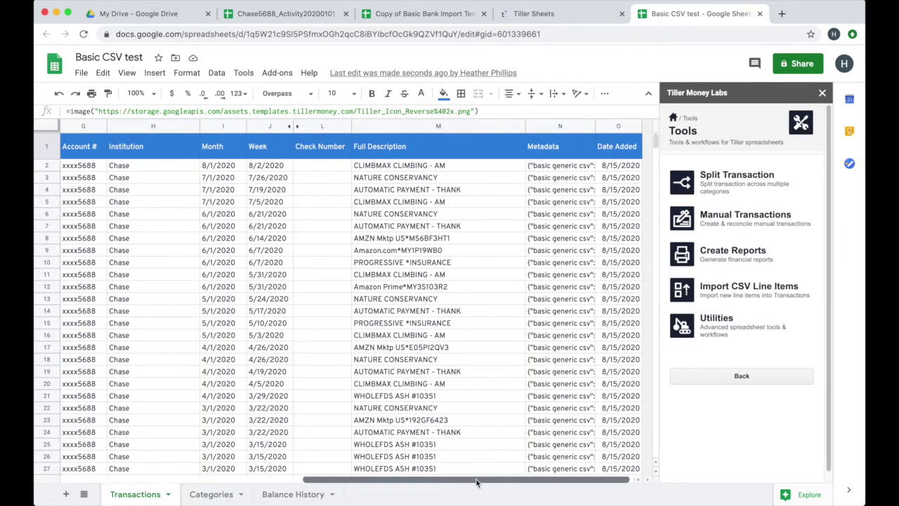
pyautogui.click(551, 169)
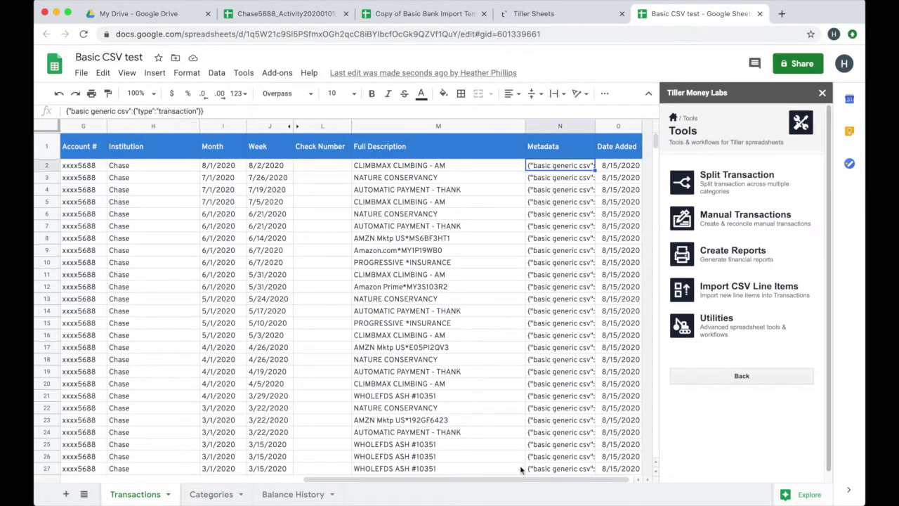
pyautogui.moveTo(520, 481); pyautogui.dragTo(244, 472)
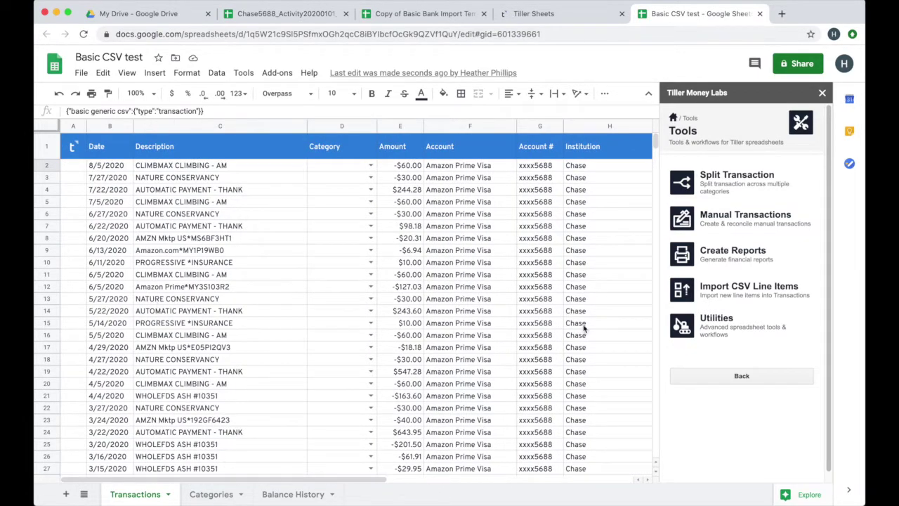
# - Unhide the Transaction ID column, close the Tiller sidebar, and return to the import template
pyautogui.moveTo(358, 481); pyautogui.dragTo(539, 482)
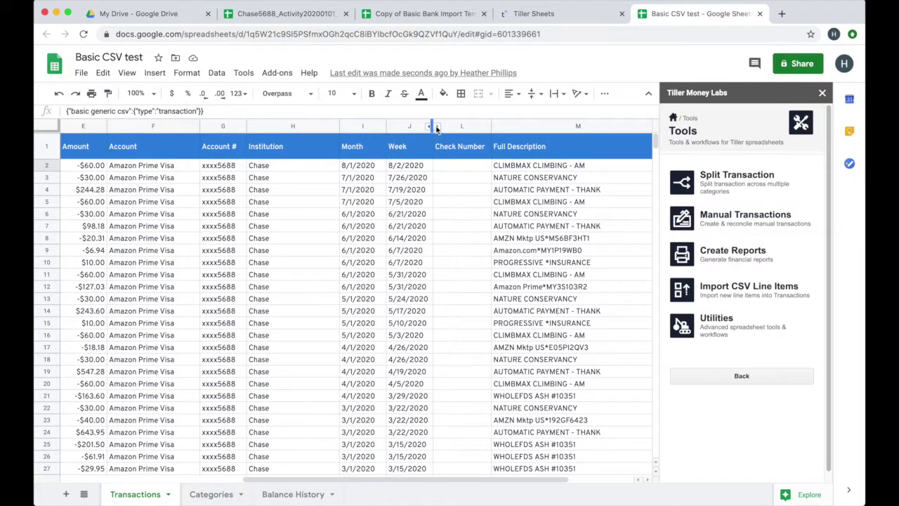
pyautogui.click(436, 126)
pyautogui.click(478, 169)
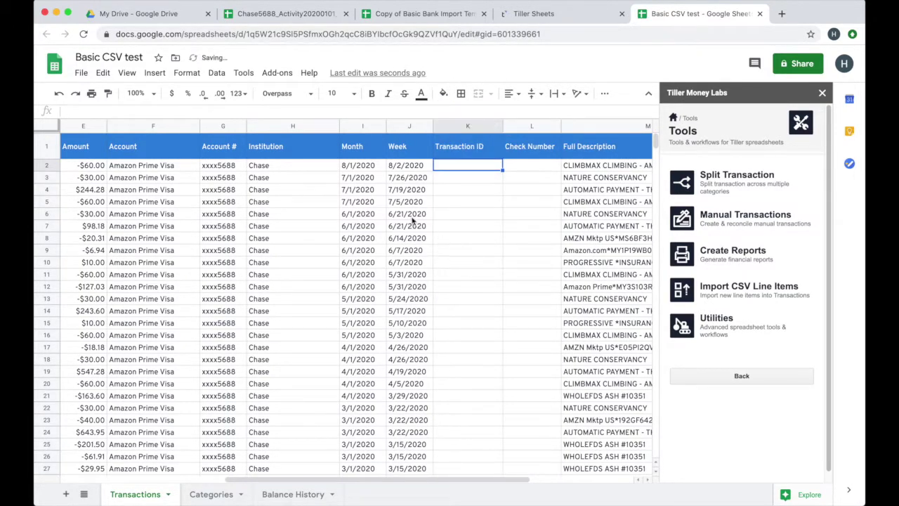
pyautogui.moveTo(346, 484); pyautogui.dragTo(184, 476)
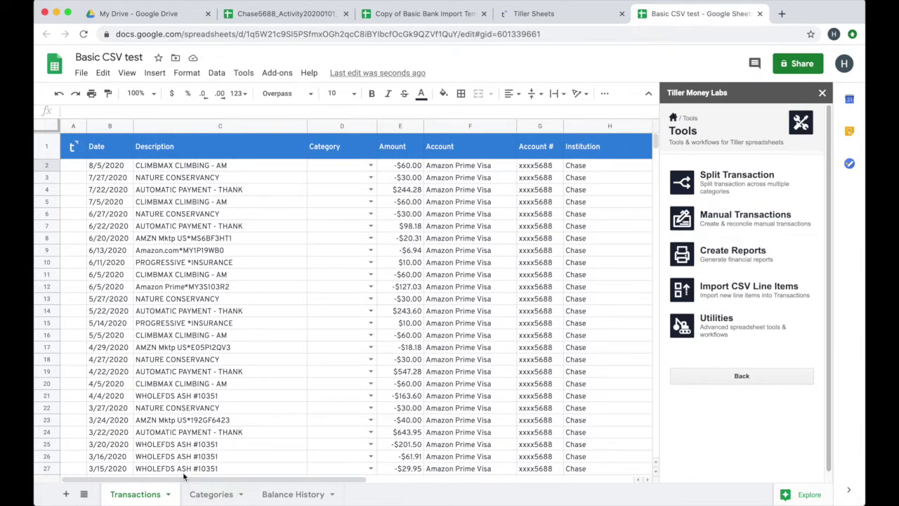
pyautogui.click(822, 93)
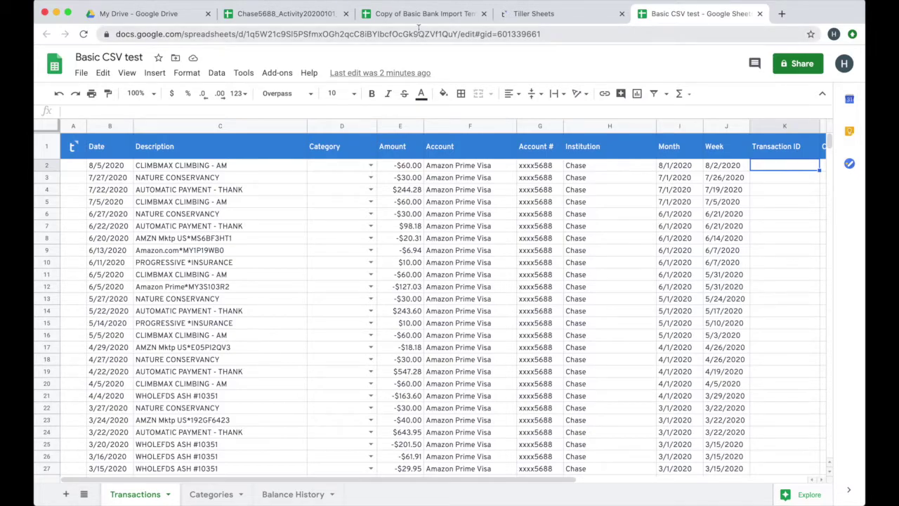
pyautogui.click(416, 18)
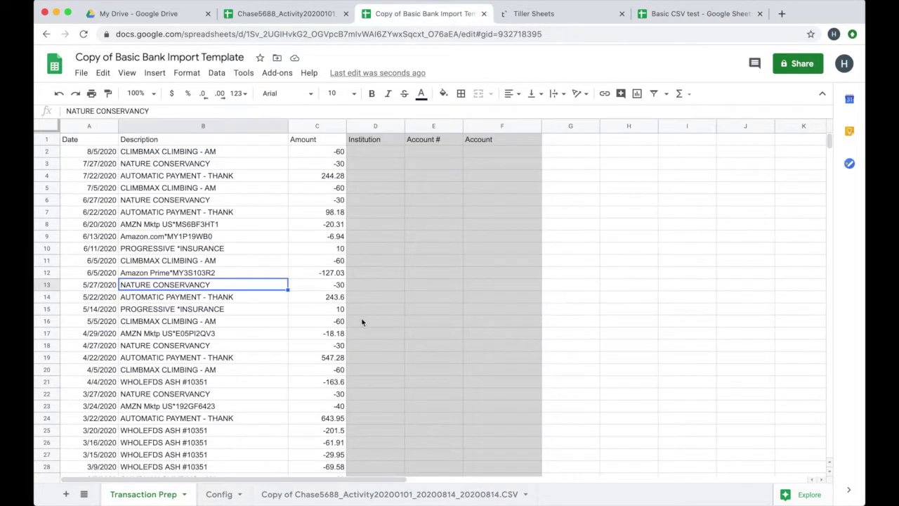
# - Delete the template's old Chase CSV sheet and copy the template's web address
pyautogui.click(521, 493)
pyautogui.click(525, 493)
pyautogui.click(270, 295)
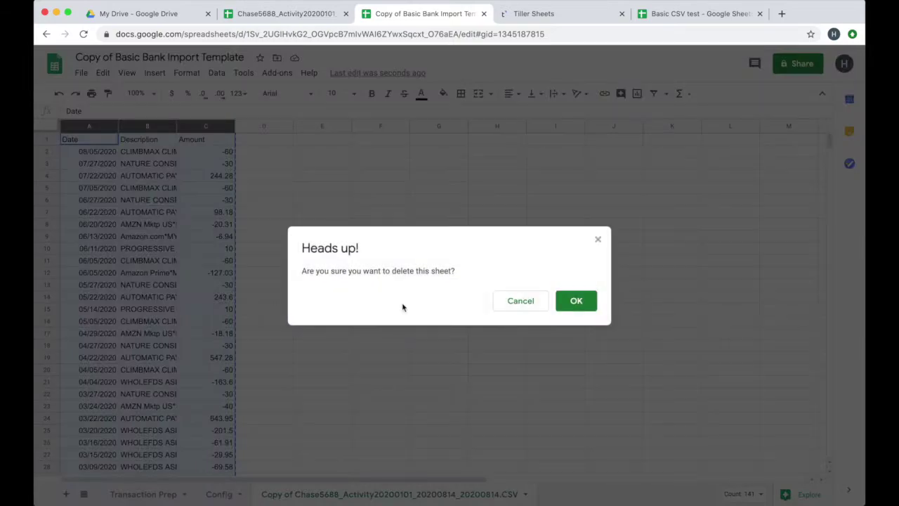
pyautogui.click(574, 302)
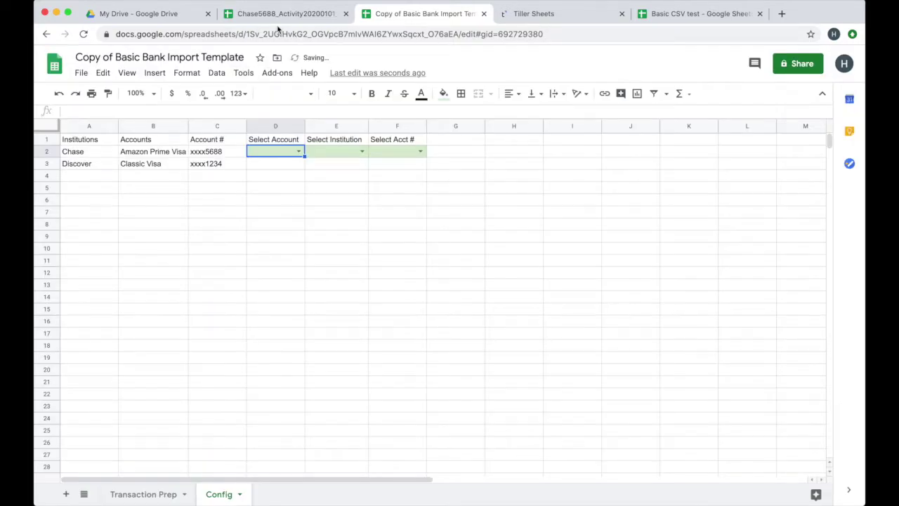
pyautogui.click(404, 38)
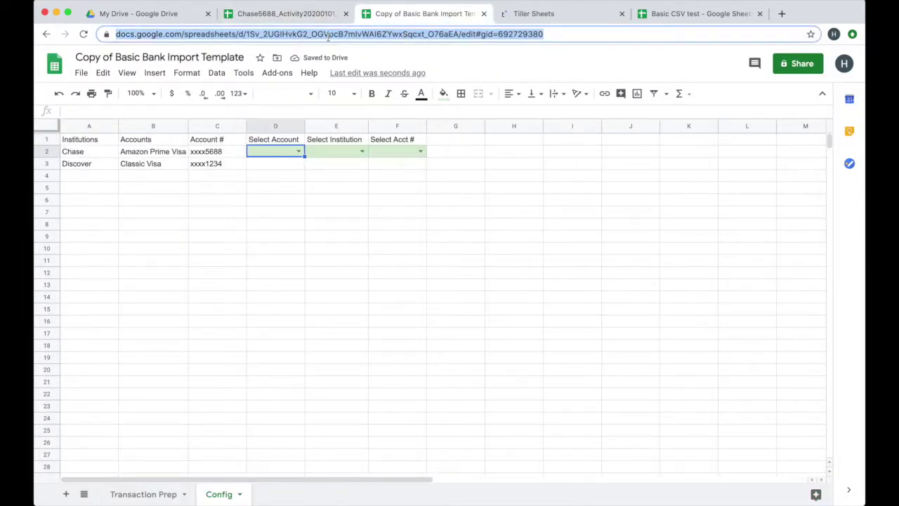
# - Copy the Chase5688 CSV sheet into the import template and open the new copy
pyautogui.click(272, 18)
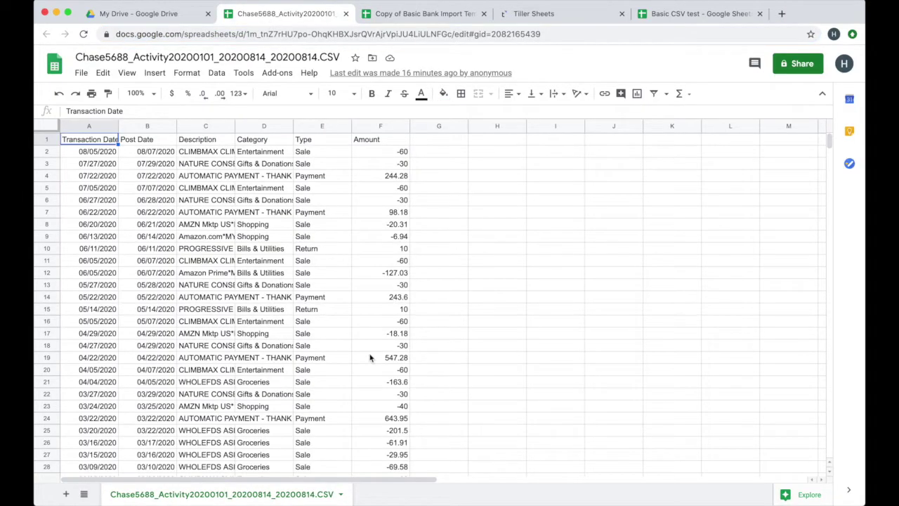
pyautogui.click(341, 494)
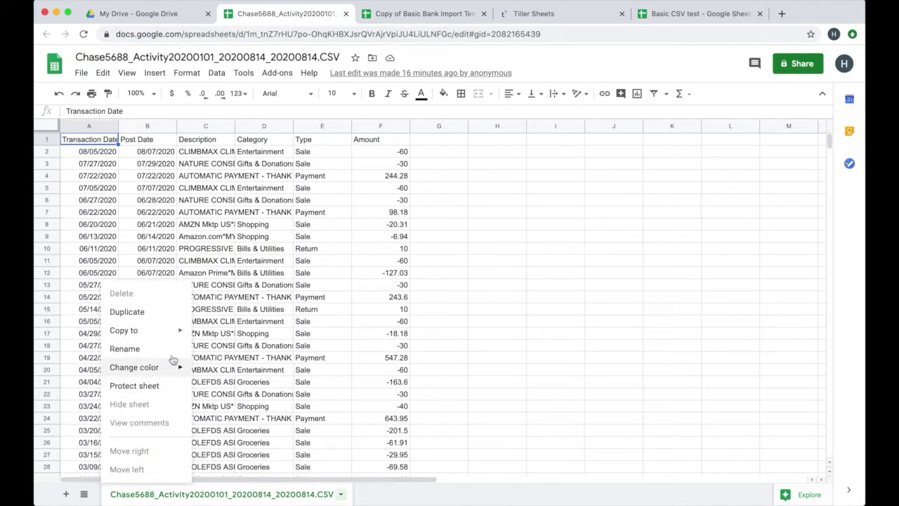
pyautogui.moveTo(175, 330)
pyautogui.click(231, 355)
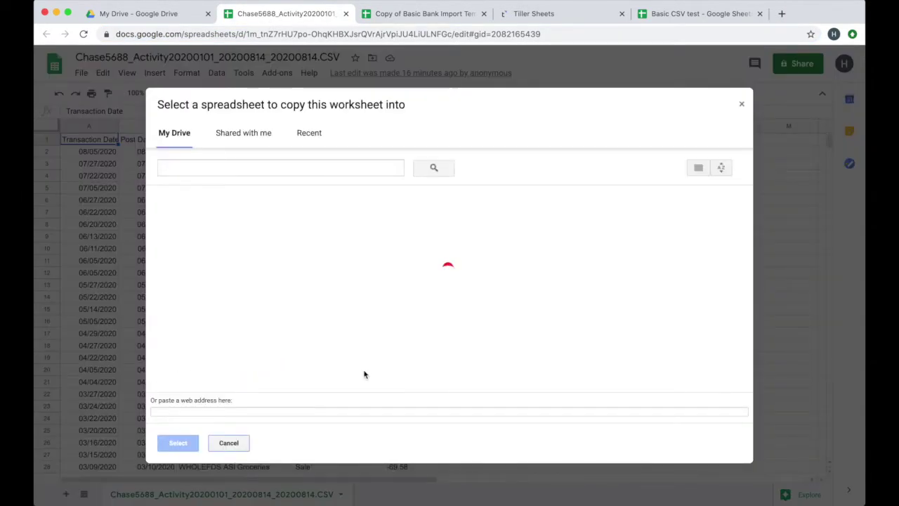
pyautogui.click(249, 414)
pyautogui.press('super+v')
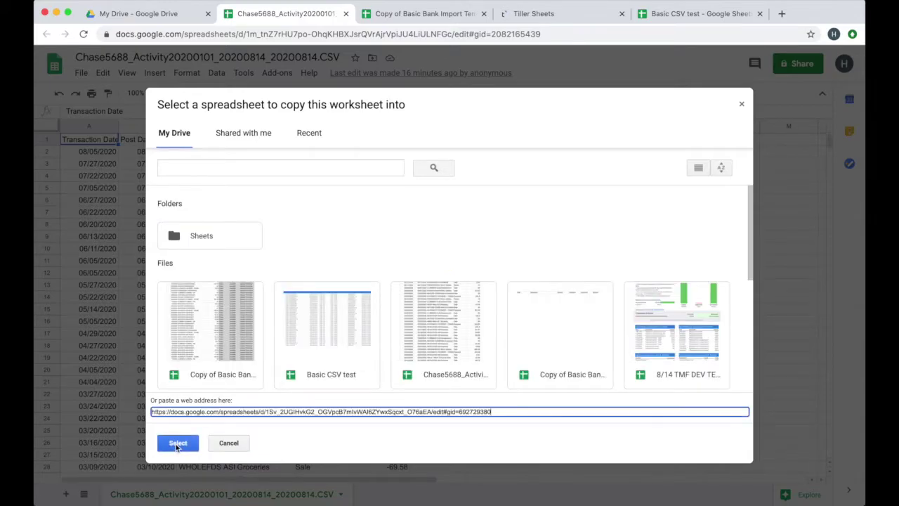
pyautogui.click(177, 442)
pyautogui.click(503, 309)
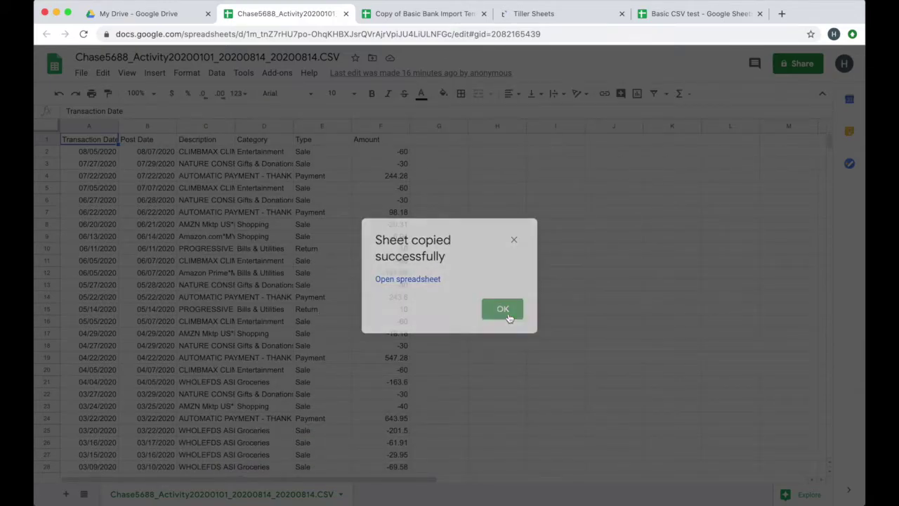
pyautogui.click(397, 14)
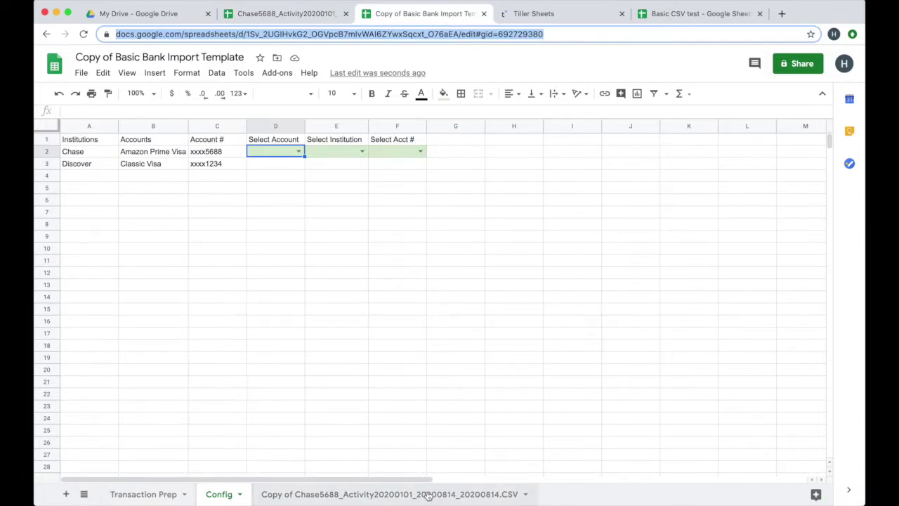
pyautogui.click(427, 493)
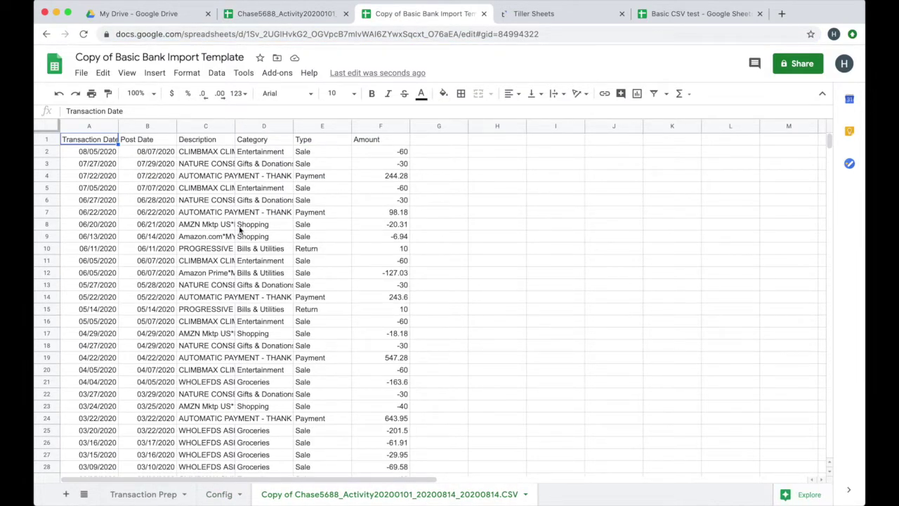
# - Clear columns A to C on Transaction Prep, then go to the copied Chase CSV sheet
pyautogui.click(145, 493)
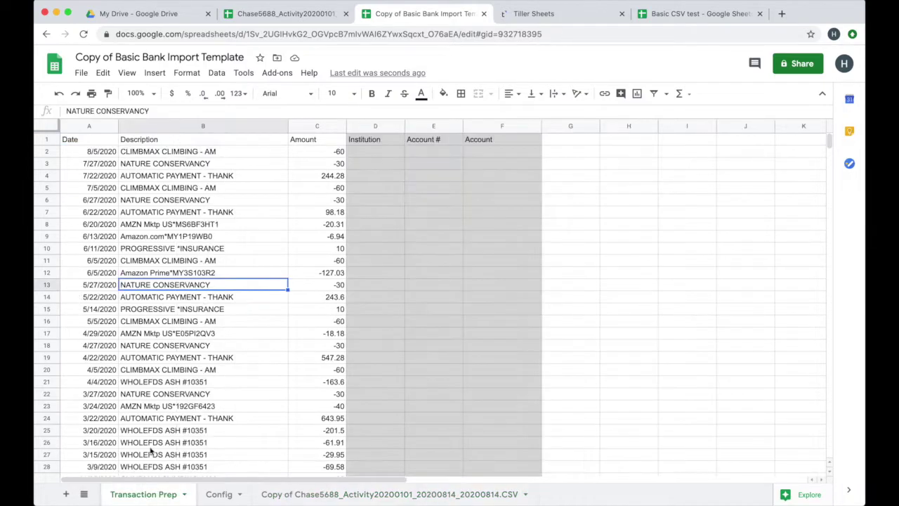
pyautogui.click(96, 127)
pyautogui.keyDown('shift'); pyautogui.click(315, 127); pyautogui.keyUp('shift')
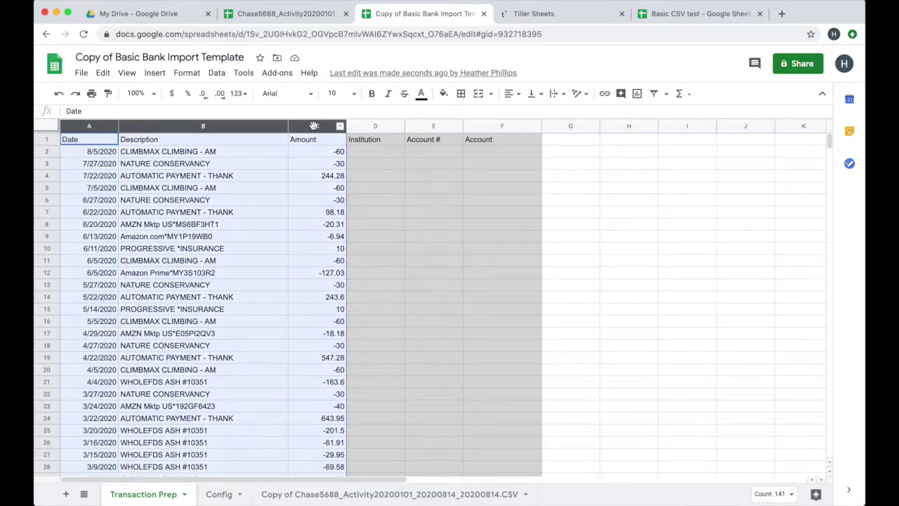
pyautogui.press('Delete')
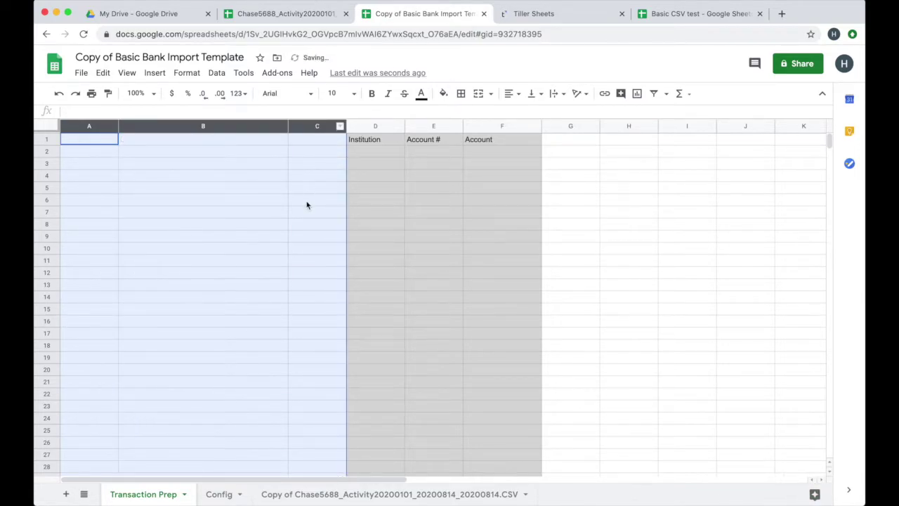
pyautogui.click(267, 226)
pyautogui.moveTo(97, 139); pyautogui.dragTo(329, 137)
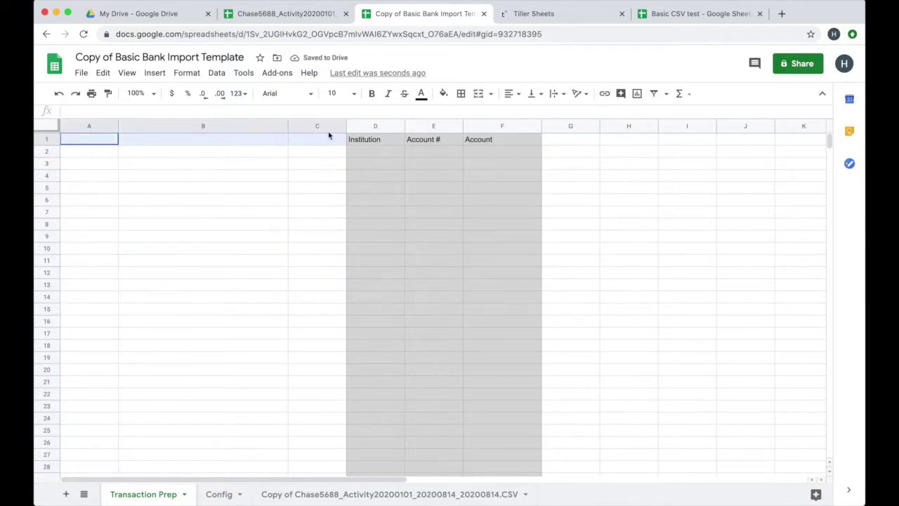
pyautogui.click(120, 152)
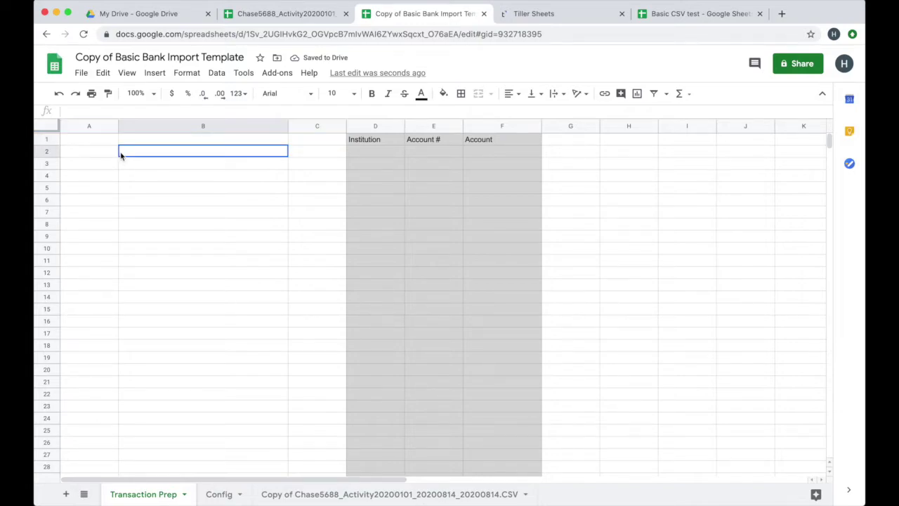
pyautogui.click(104, 141)
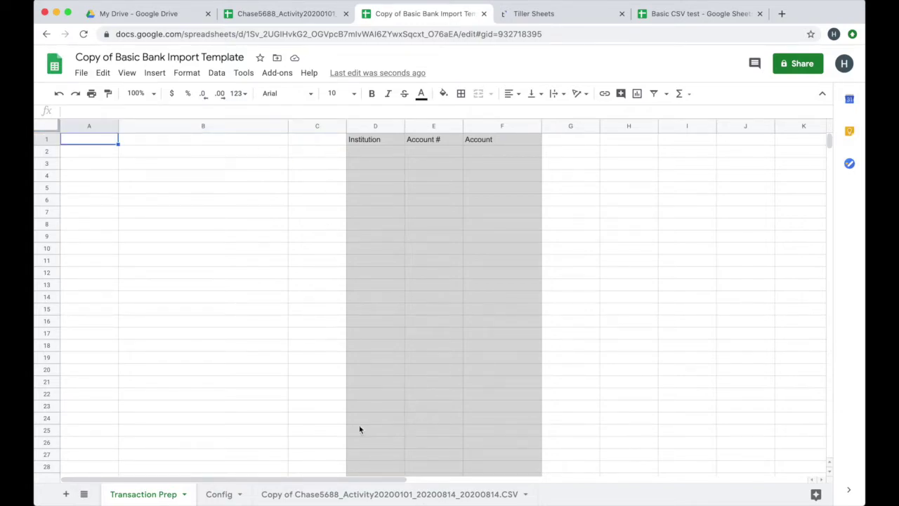
pyautogui.click(336, 494)
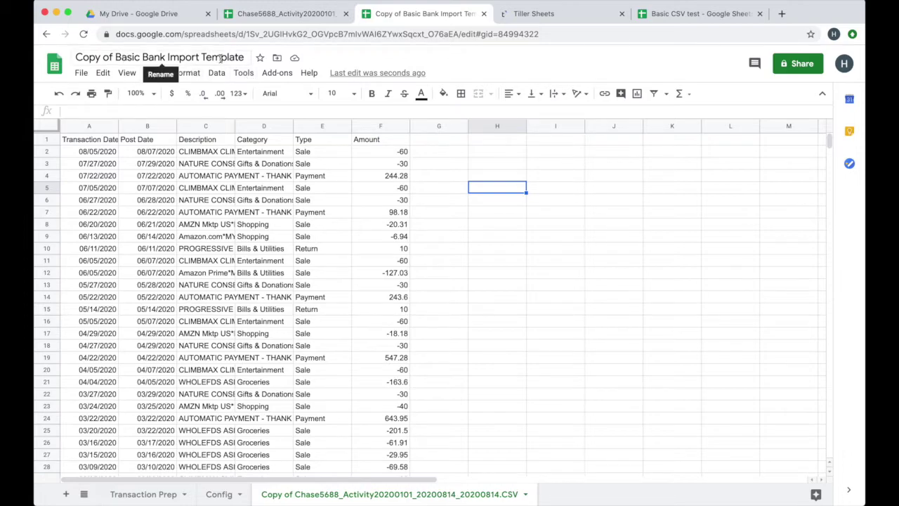
# - Authorize the Chase macro's script access with the account, then run the Chase macro again
pyautogui.click(243, 72)
pyautogui.moveTo(263, 141)
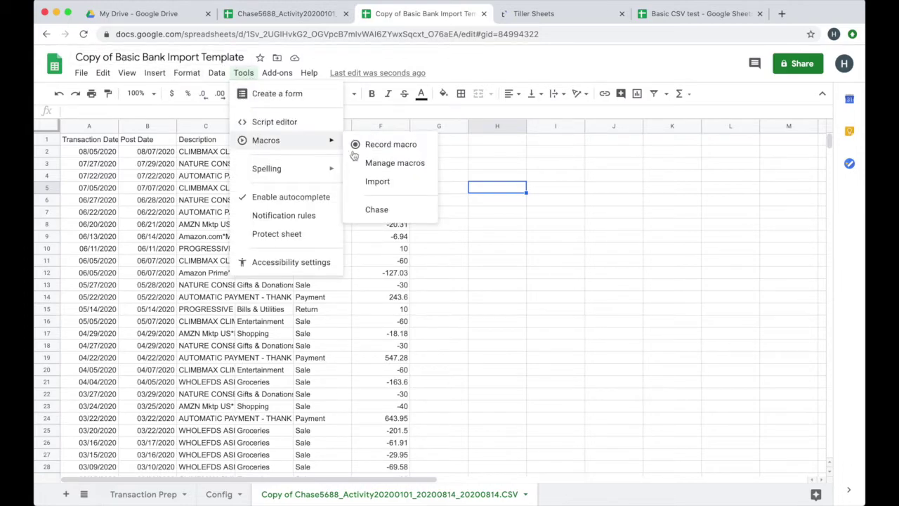
pyautogui.click(394, 212)
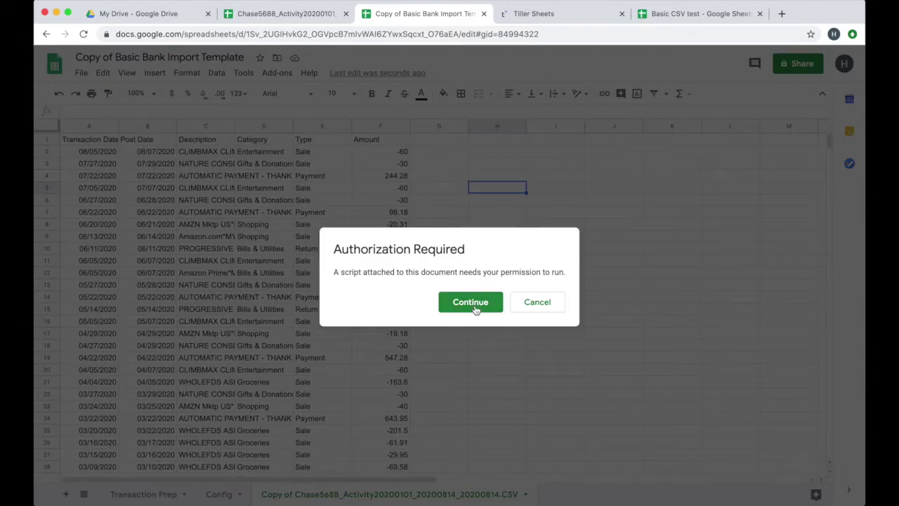
pyautogui.click(474, 301)
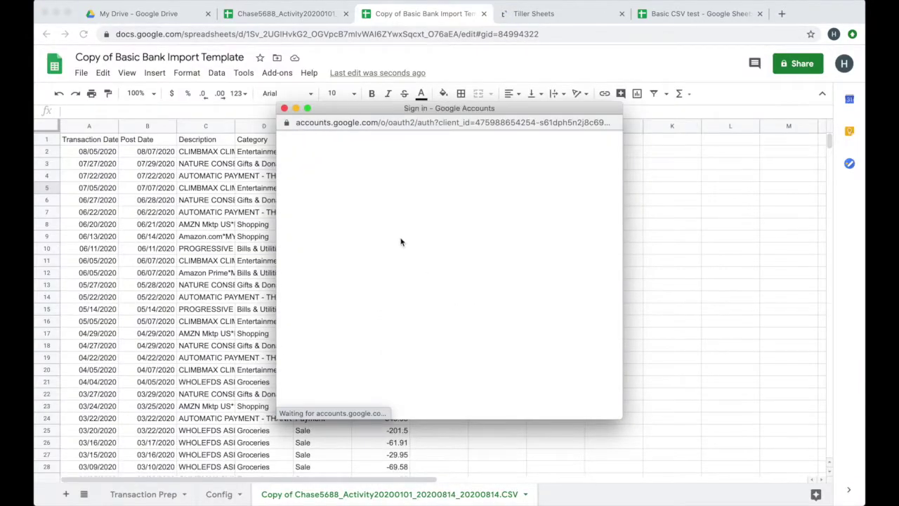
pyautogui.click(361, 257)
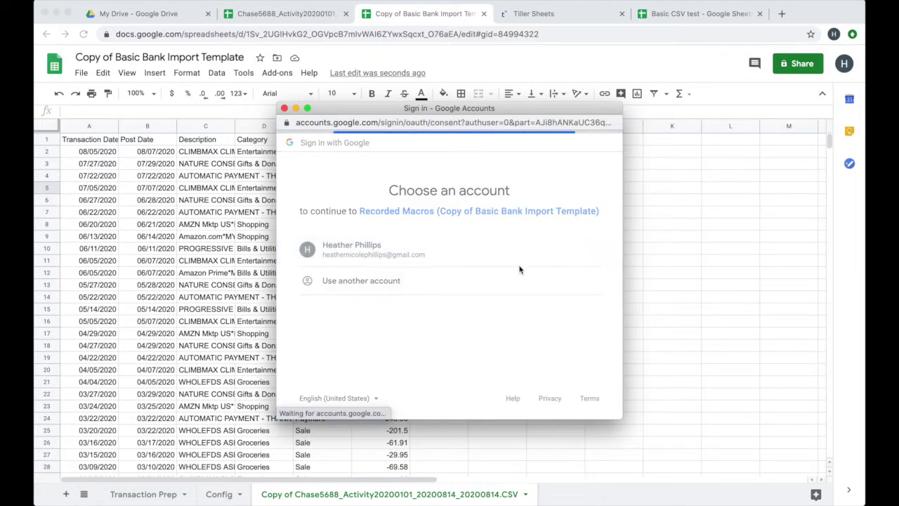
pyautogui.scroll(-3, 478, 273)
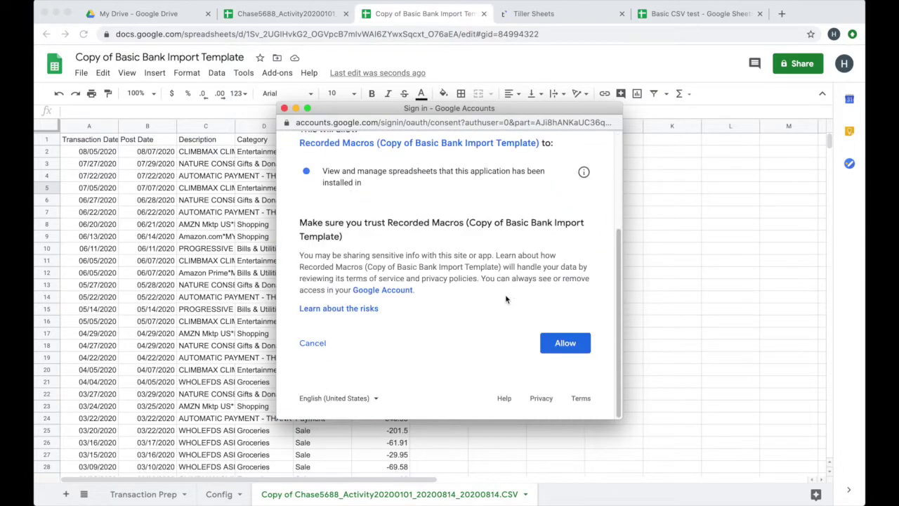
pyautogui.click(566, 343)
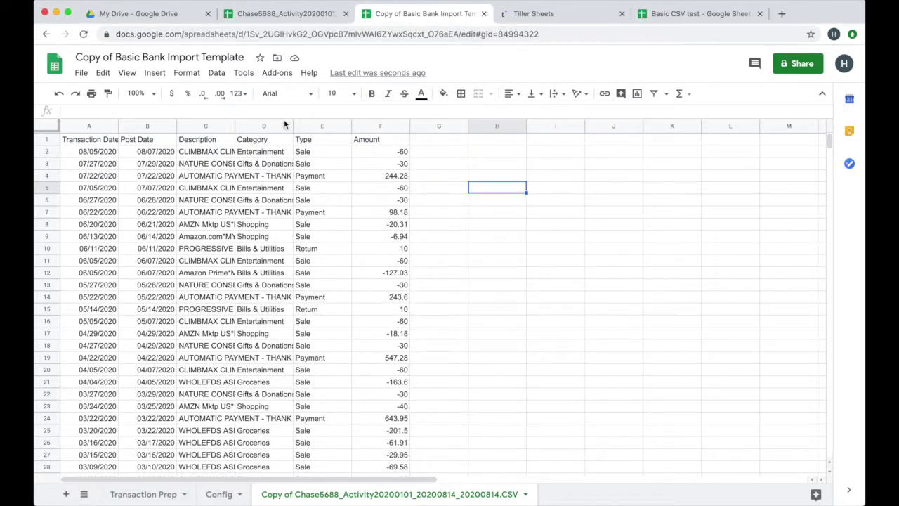
pyautogui.click(246, 74)
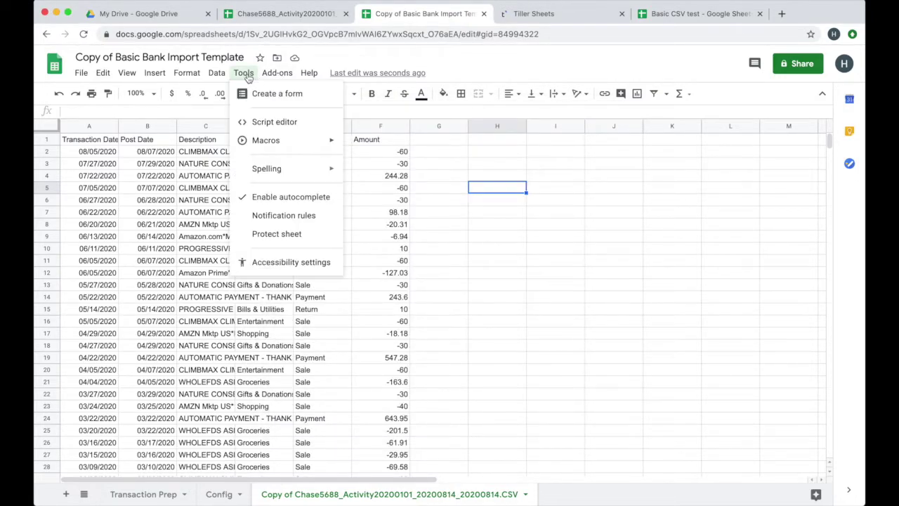
pyautogui.moveTo(267, 140)
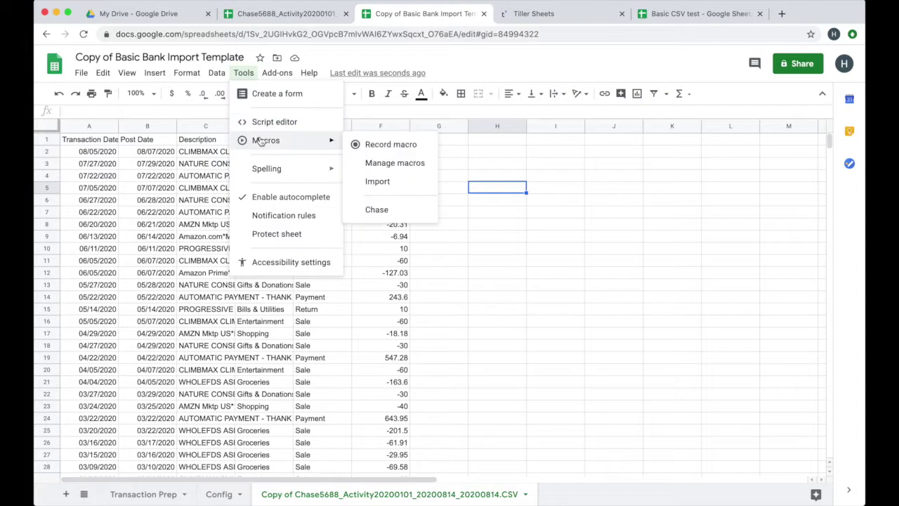
pyautogui.click(383, 210)
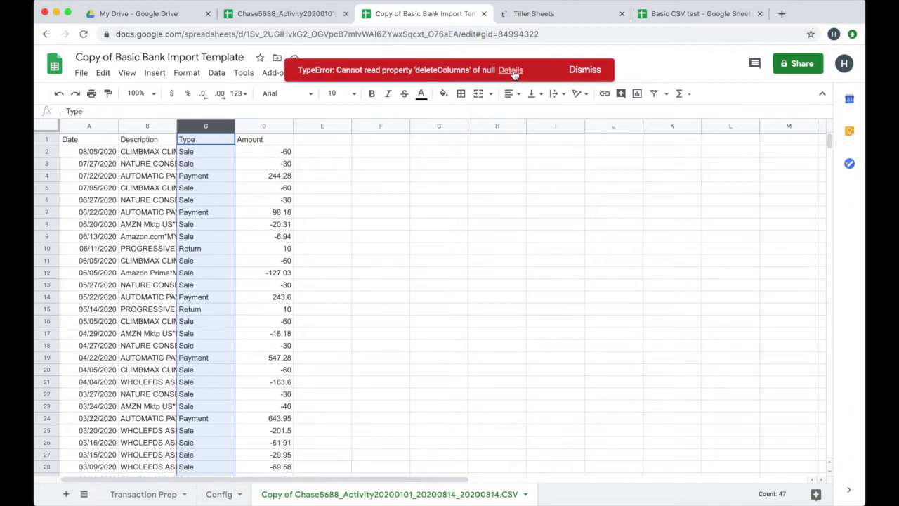
# - Dismiss the deleteColumns error and open the Chase macro's script from Manage macros
pyautogui.click(589, 74)
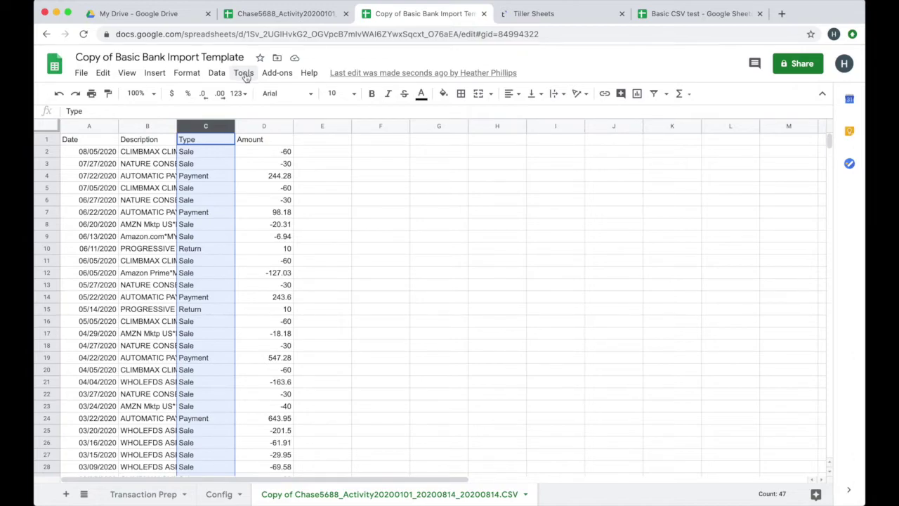
pyautogui.click(244, 73)
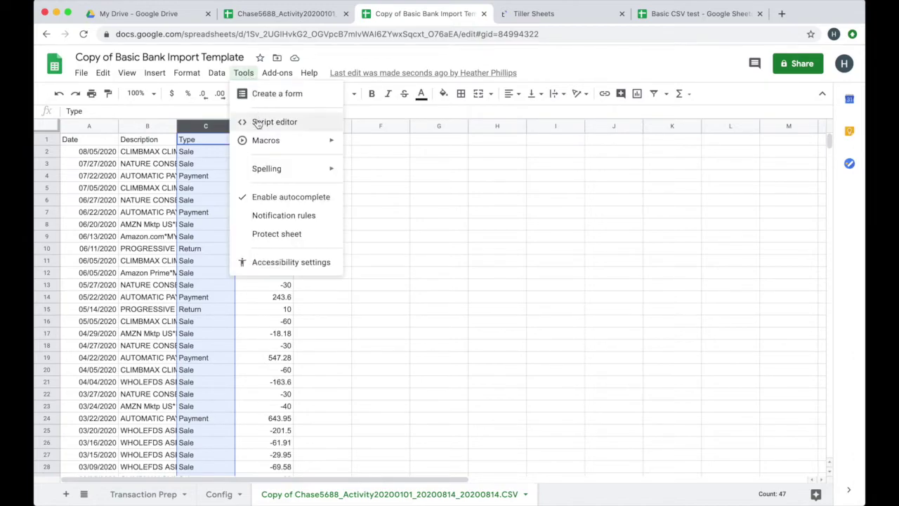
pyautogui.moveTo(258, 142)
pyautogui.click(387, 163)
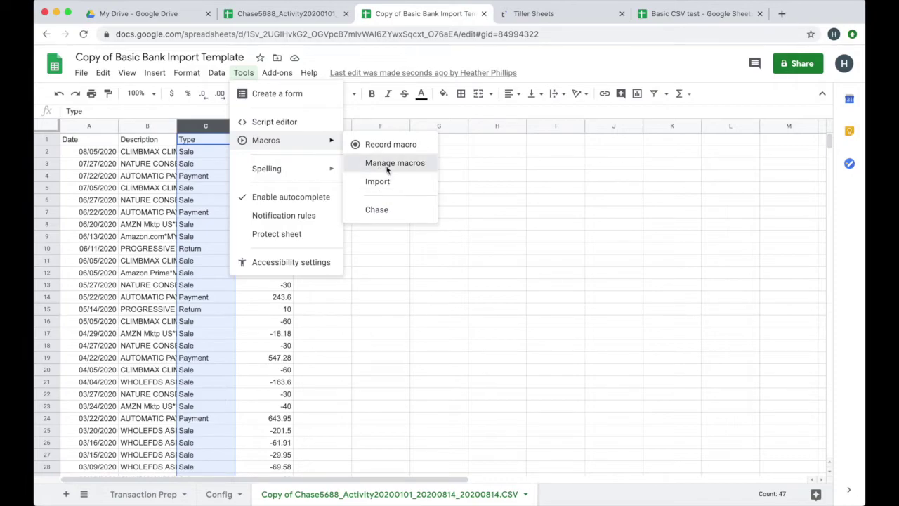
pyautogui.click(551, 239)
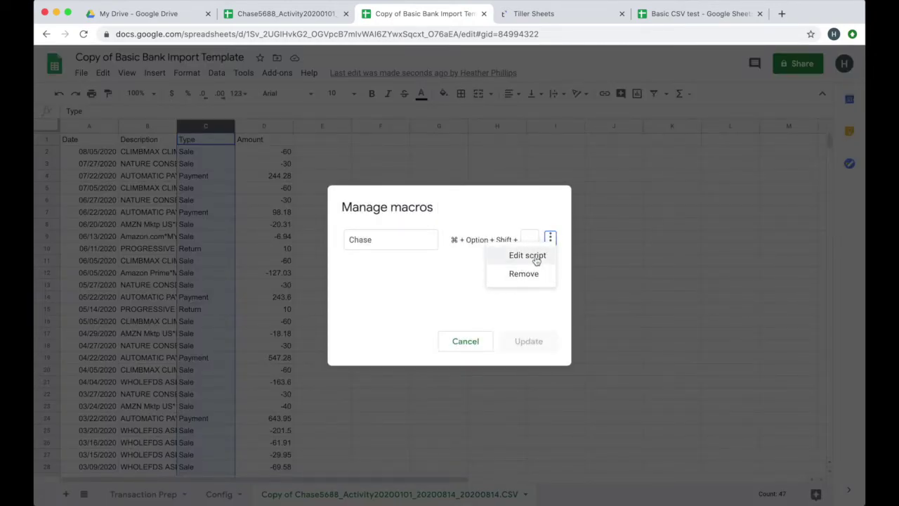
pyautogui.click(534, 255)
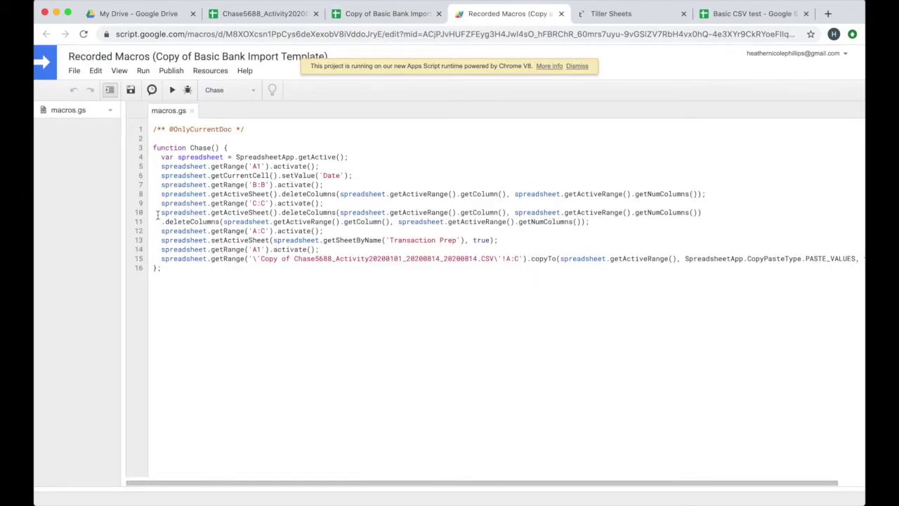
# - End line 10 with a semicolon, prefix line 11 with spreadsheet.getActiveSheet(), and save
pyautogui.click(706, 211)
pyautogui.write(';')
pyautogui.moveTo(161, 212); pyautogui.dragTo(279, 213)
pyautogui.press('super+c')
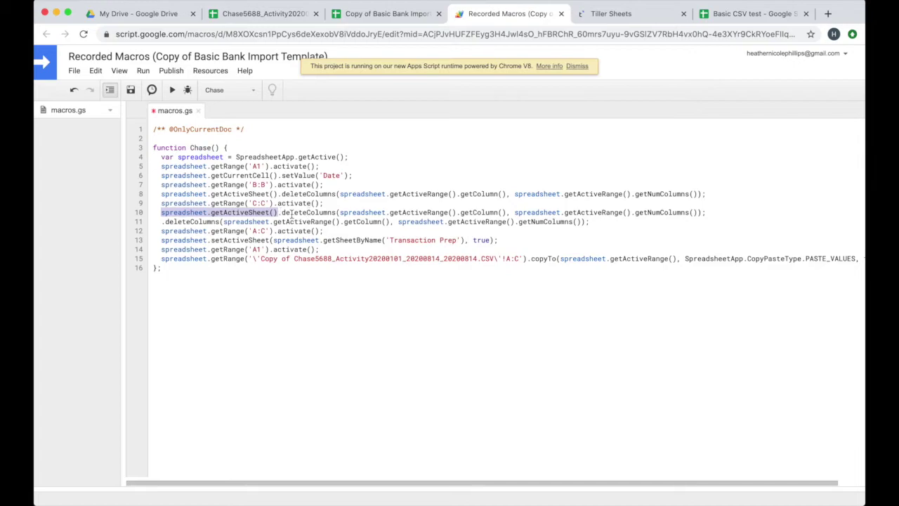
pyautogui.click(158, 222)
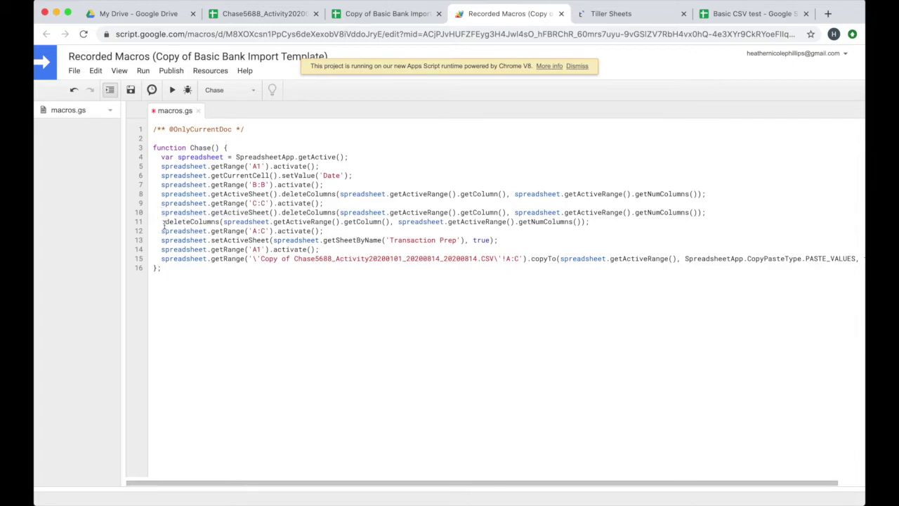
pyautogui.press('super+v')
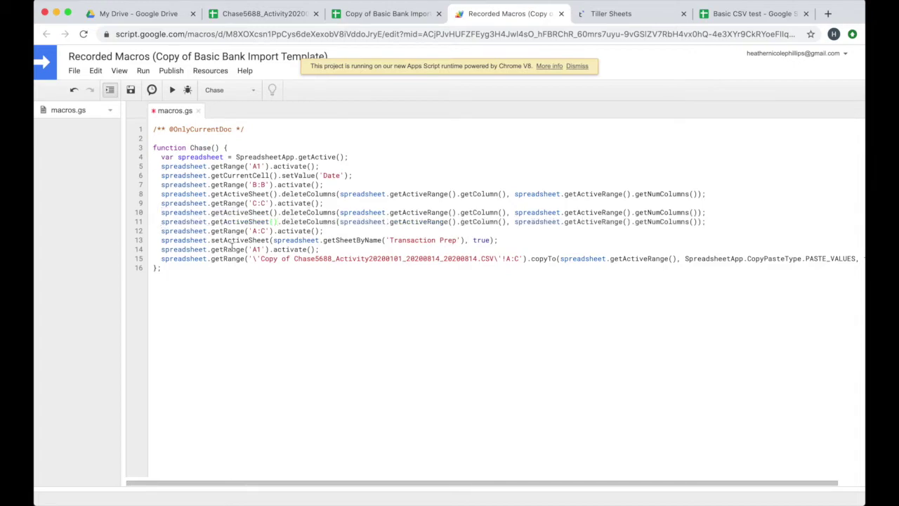
pyautogui.click(131, 90)
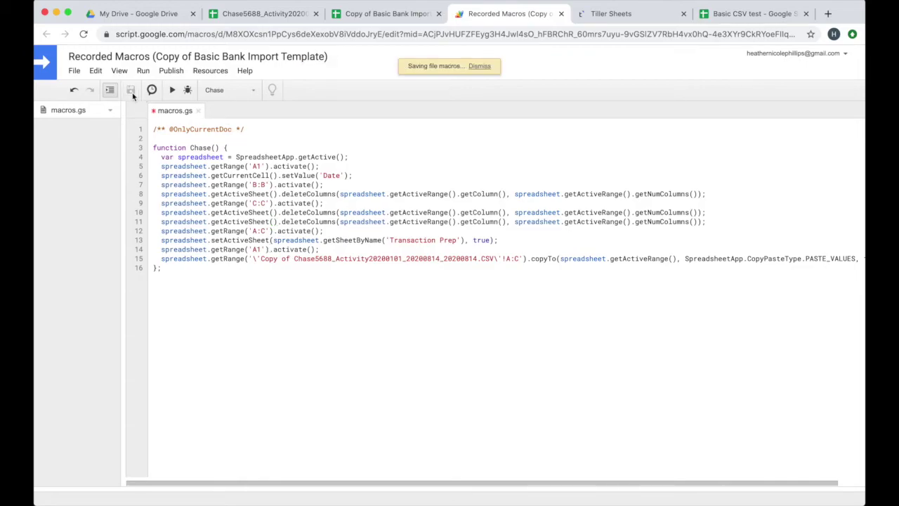
# - Close the script editor, rerun the fixed Chase macro, and review Config and Transaction Prep
pyautogui.click(561, 14)
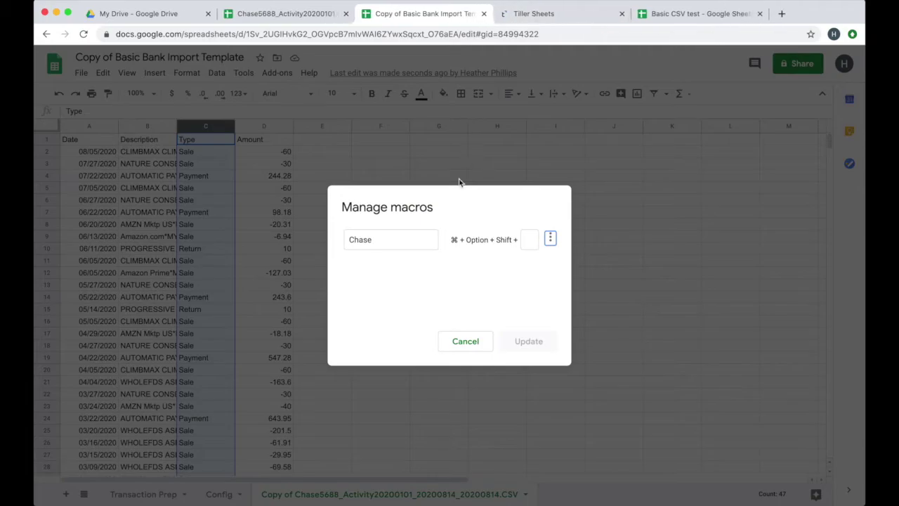
pyautogui.click(458, 341)
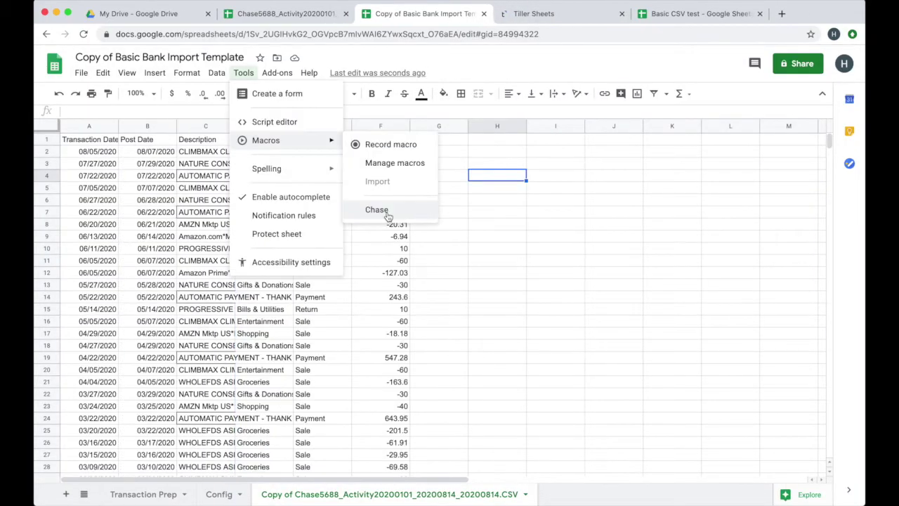
pyautogui.click(379, 209)
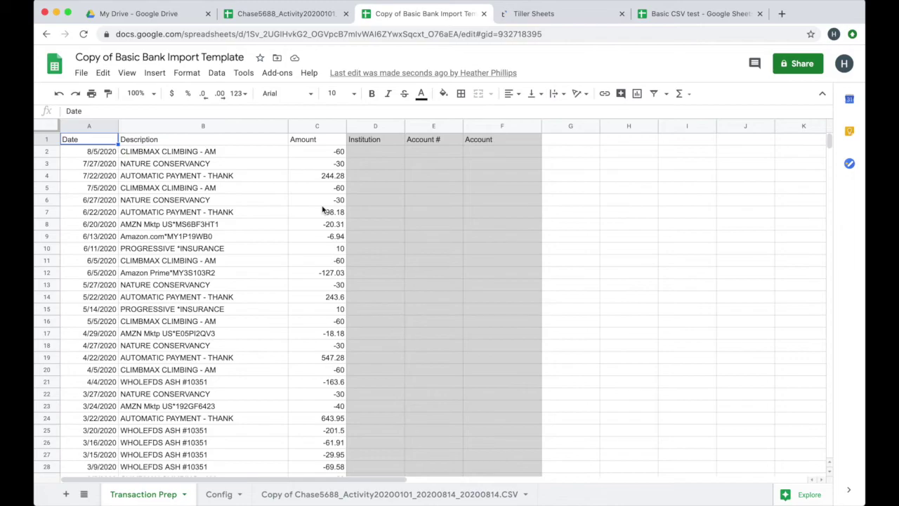
pyautogui.click(223, 494)
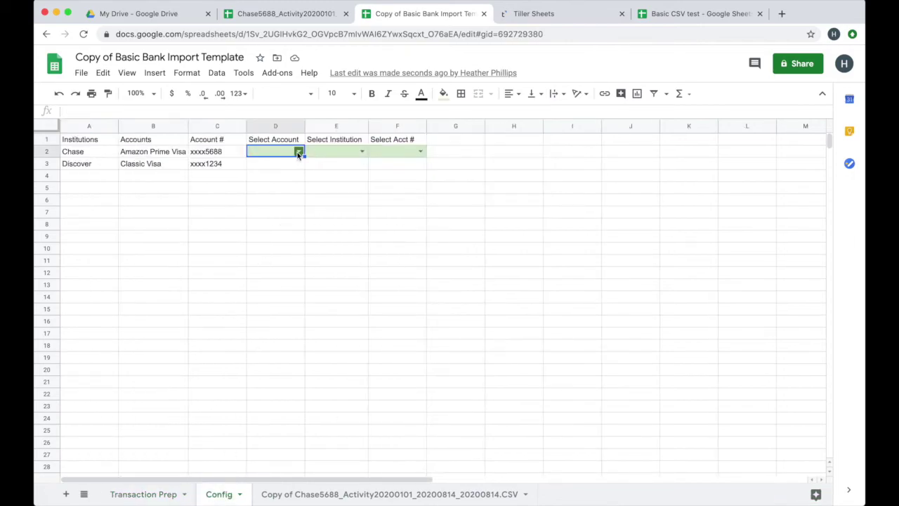
pyautogui.click(170, 490)
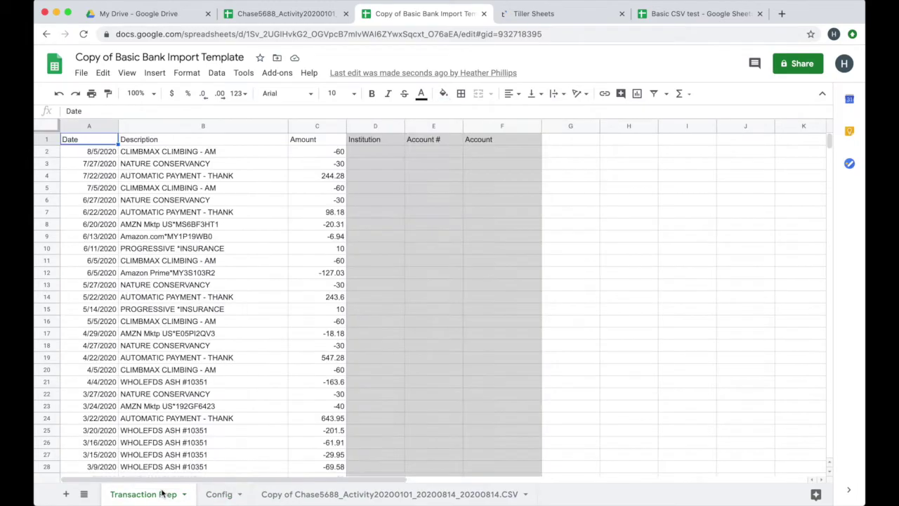
pyautogui.click(170, 250)
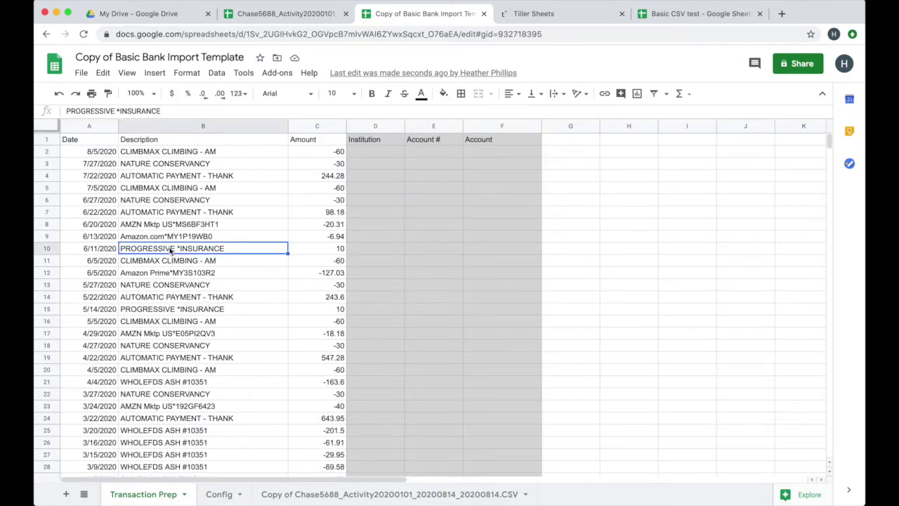